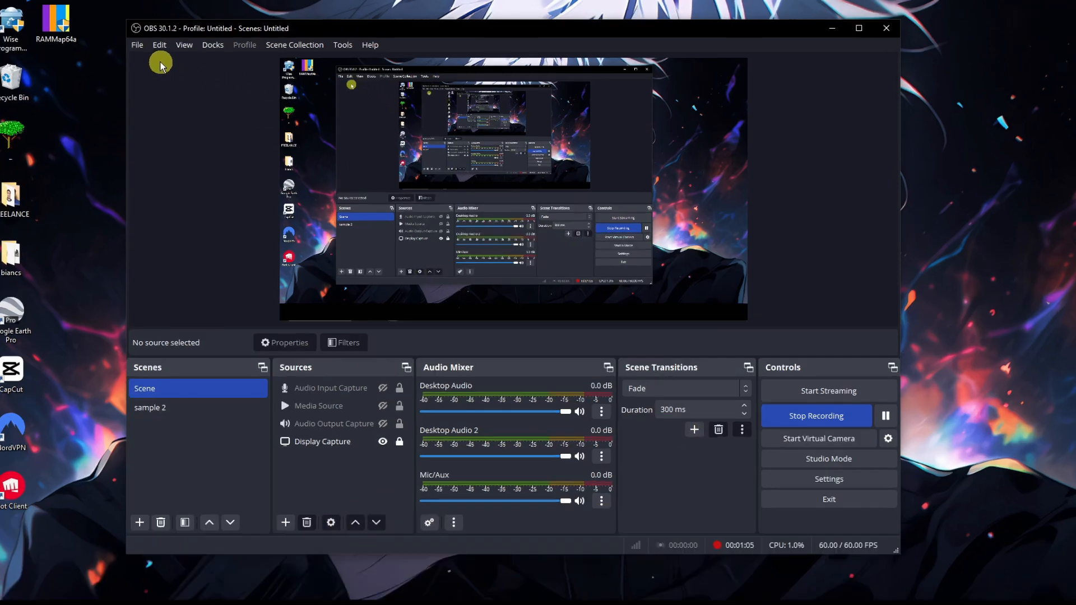
# Open the OBS settings window and reposition it on the screen
pyautogui.click(140, 42)
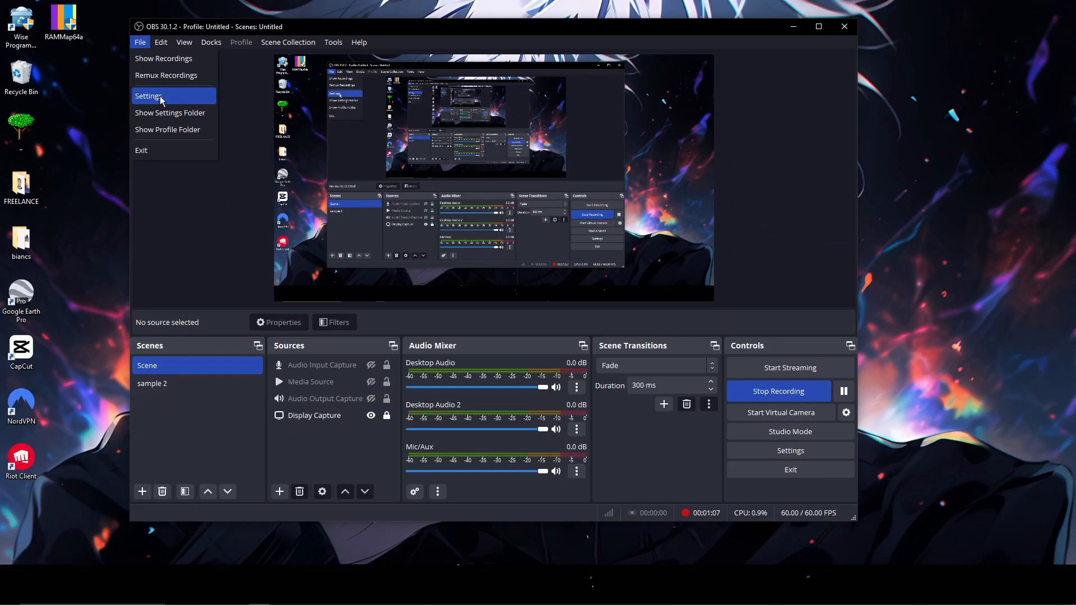
pyautogui.click(160, 97)
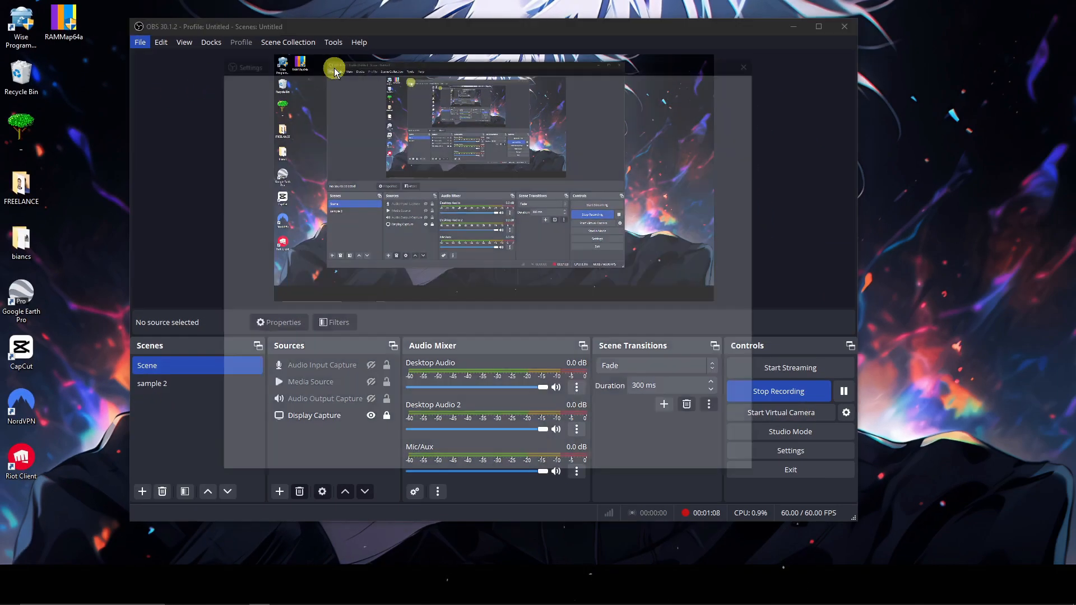
pyautogui.moveTo(365, 59); pyautogui.dragTo(392, 38)
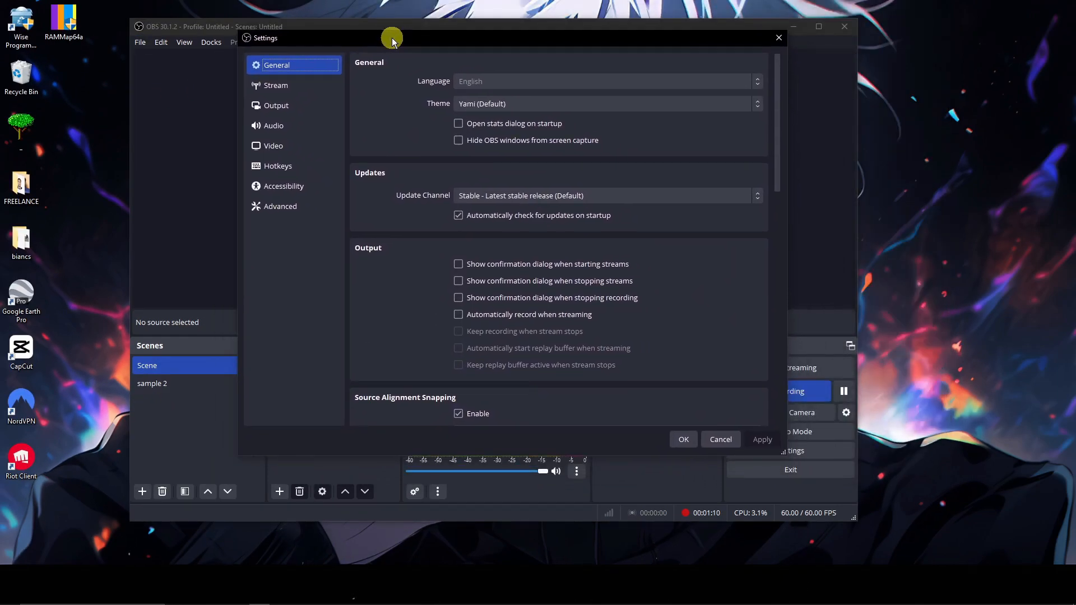
# Look through the Stream, Output, Audio, Video, Hotkeys, Accessibility and Advanced settings, and return to General
pyautogui.click(306, 84)
pyautogui.click(306, 107)
pyautogui.click(303, 127)
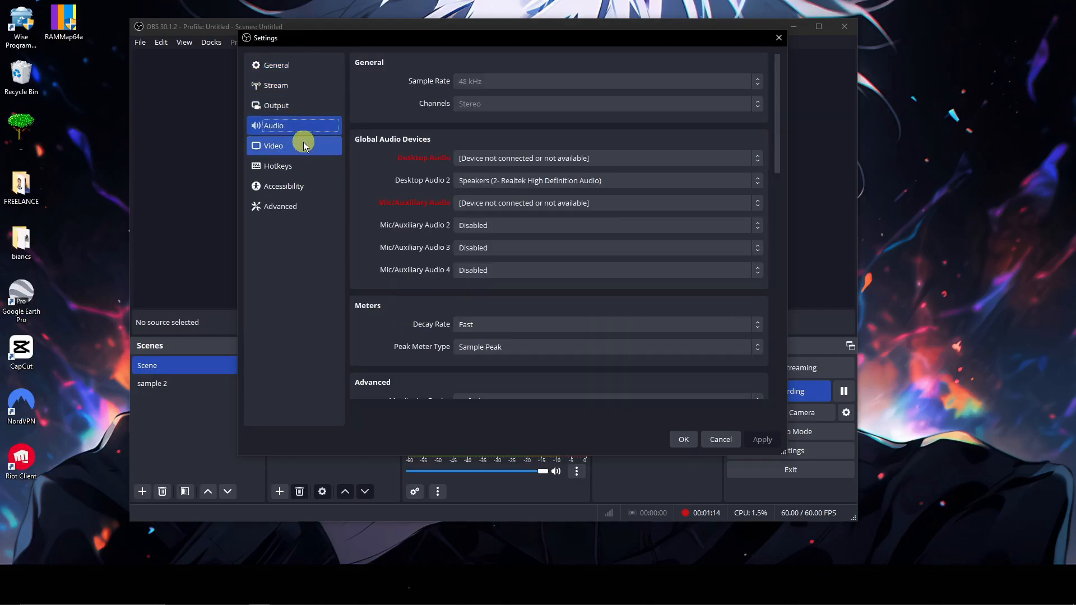
pyautogui.click(304, 145)
pyautogui.click(304, 167)
pyautogui.click(306, 185)
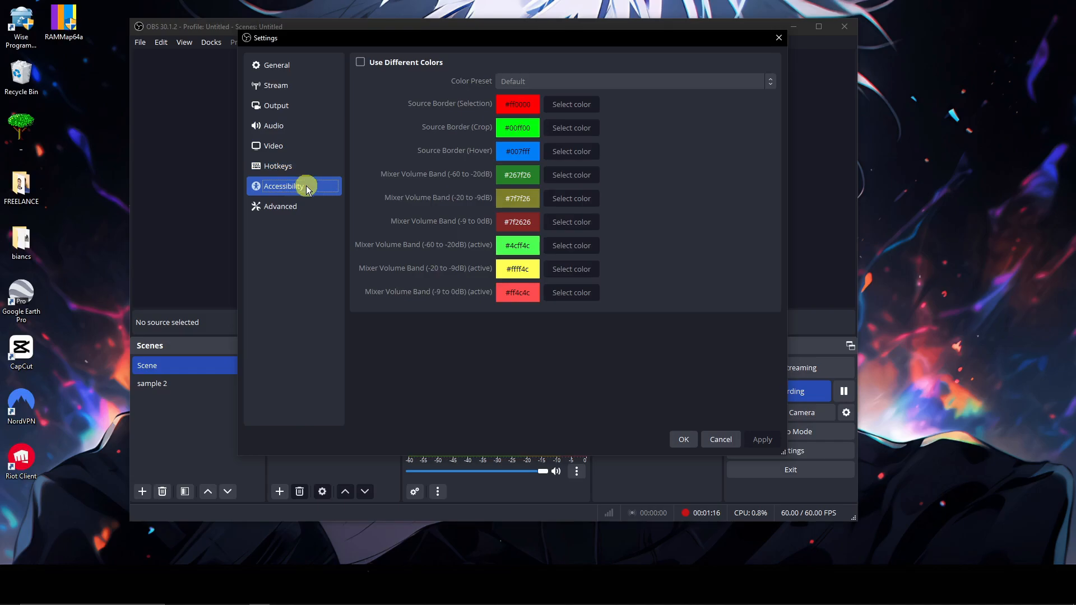
pyautogui.click(307, 208)
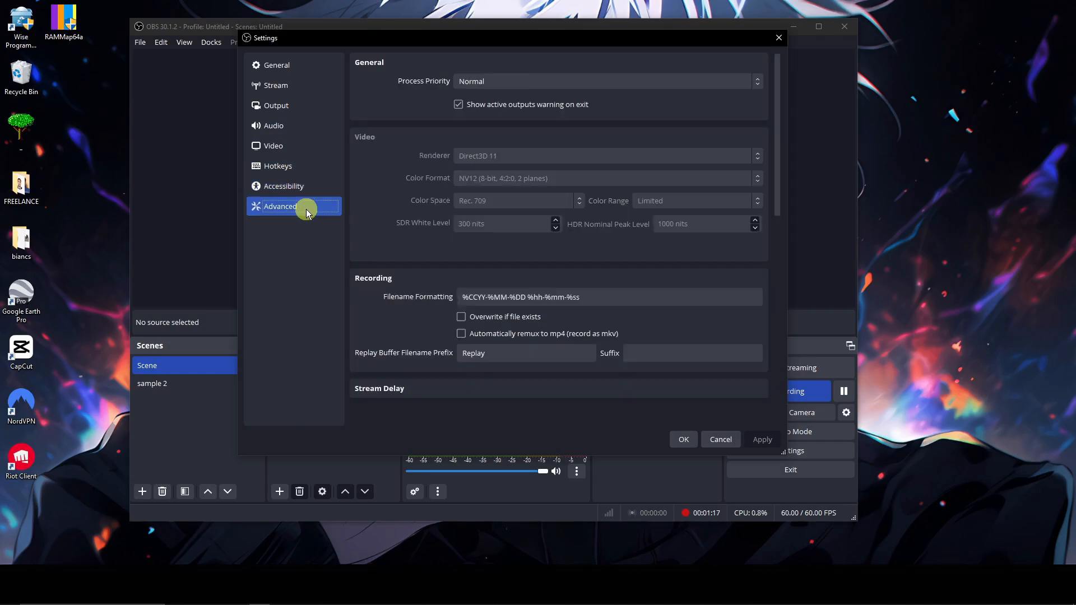
pyautogui.click(312, 69)
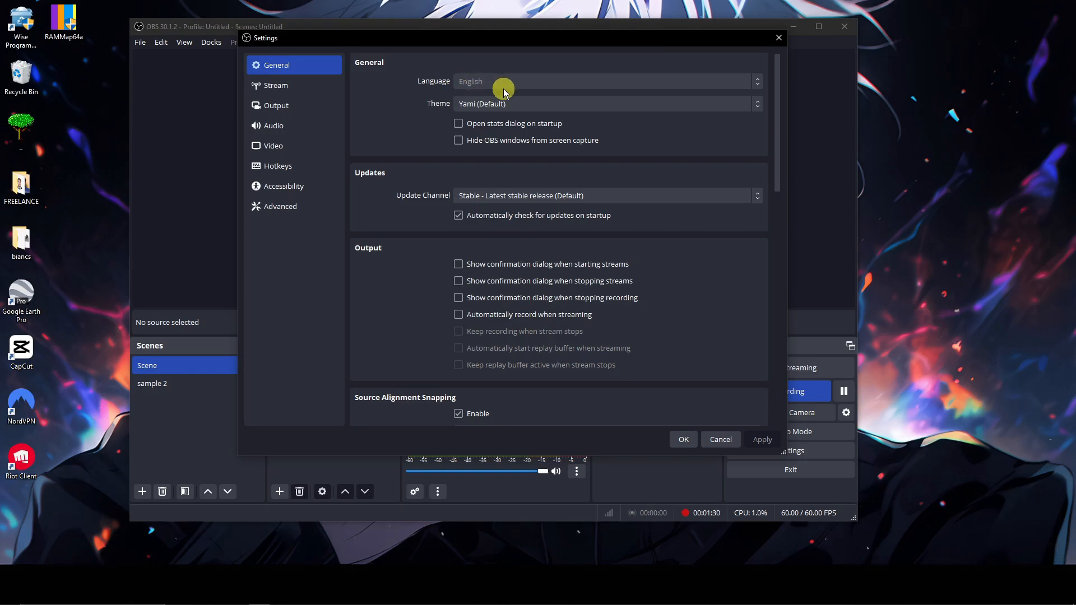
# View the available theme choices in the General settings and leave the selection as it is
pyautogui.moveTo(540, 41); pyautogui.dragTo(461, 53)
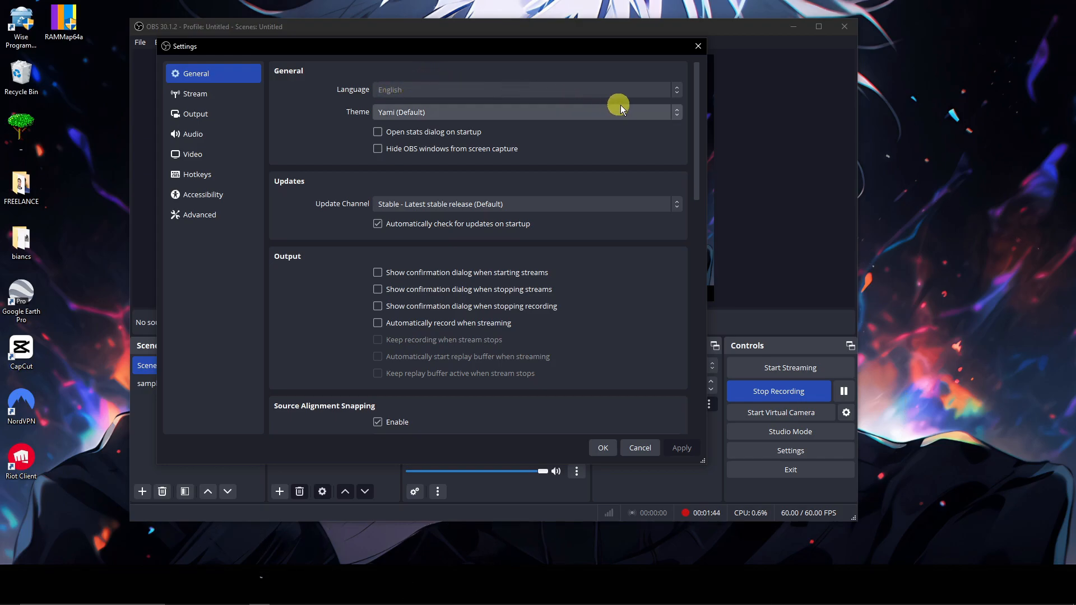
pyautogui.click(671, 114)
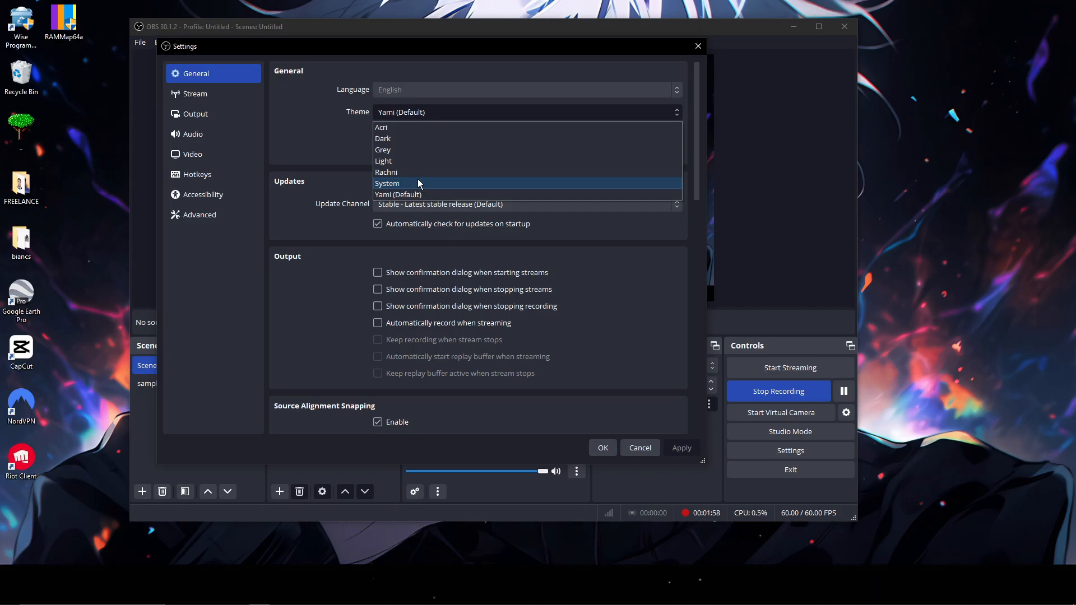
pyautogui.click(308, 124)
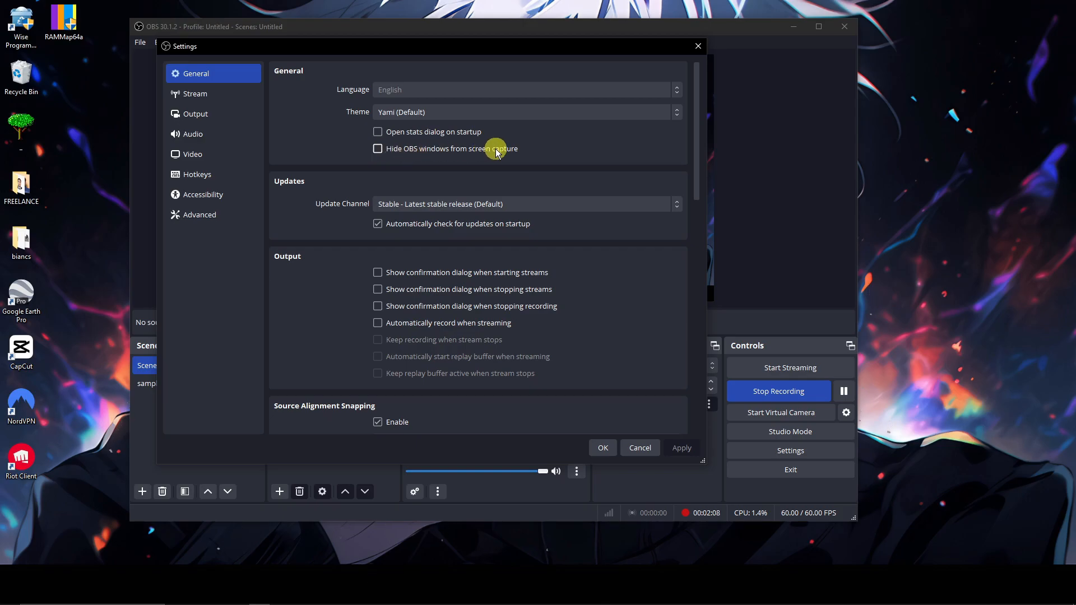
# Try the option that hides OBS windows from screen capture and turn it back off
pyautogui.moveTo(502, 152)
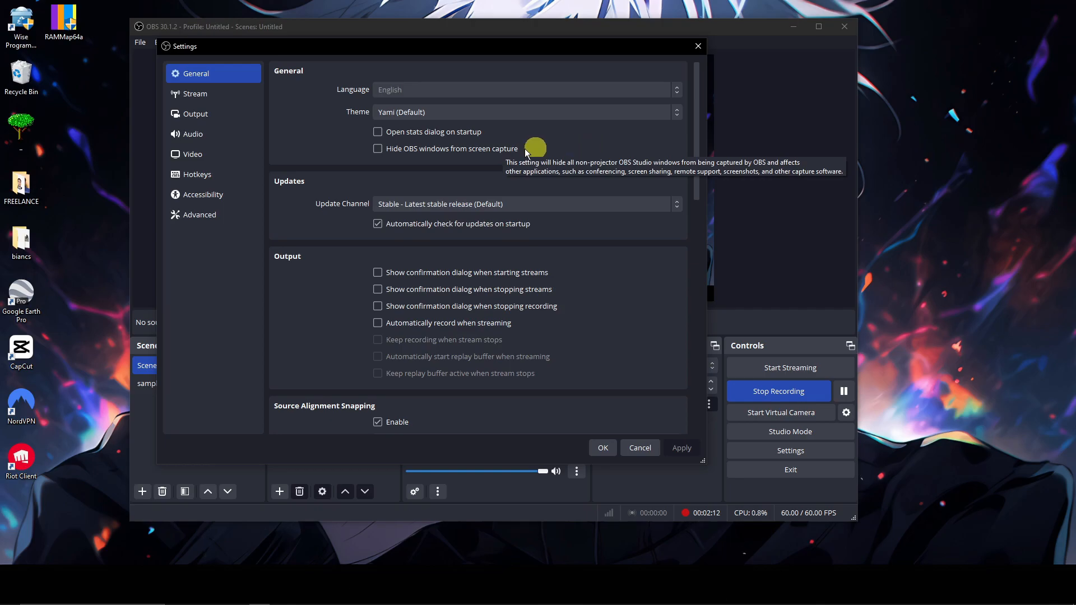
pyautogui.click(378, 149)
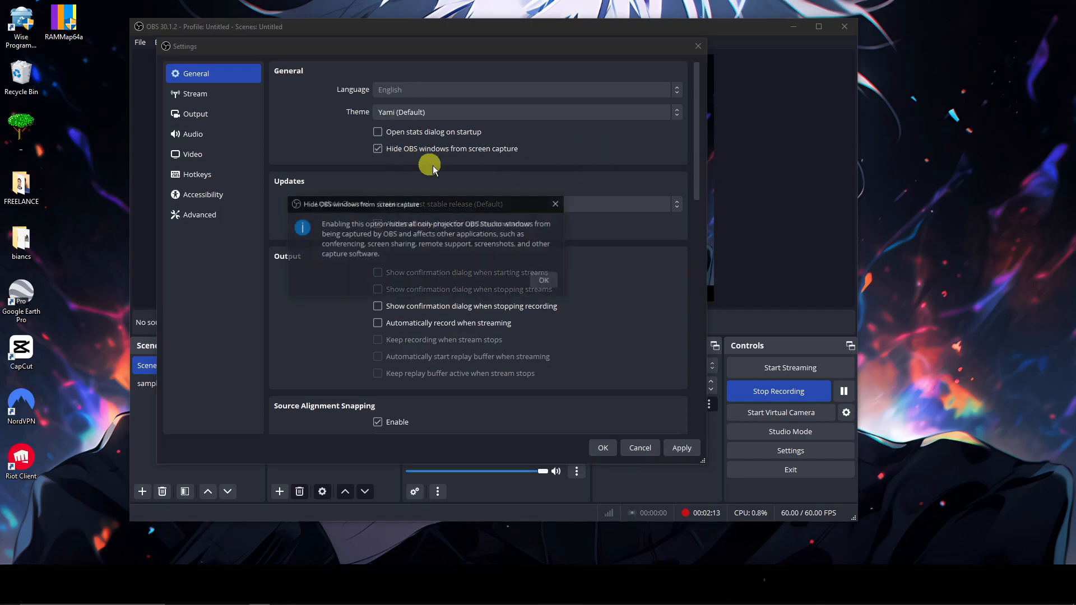
pyautogui.click(557, 203)
pyautogui.click(378, 149)
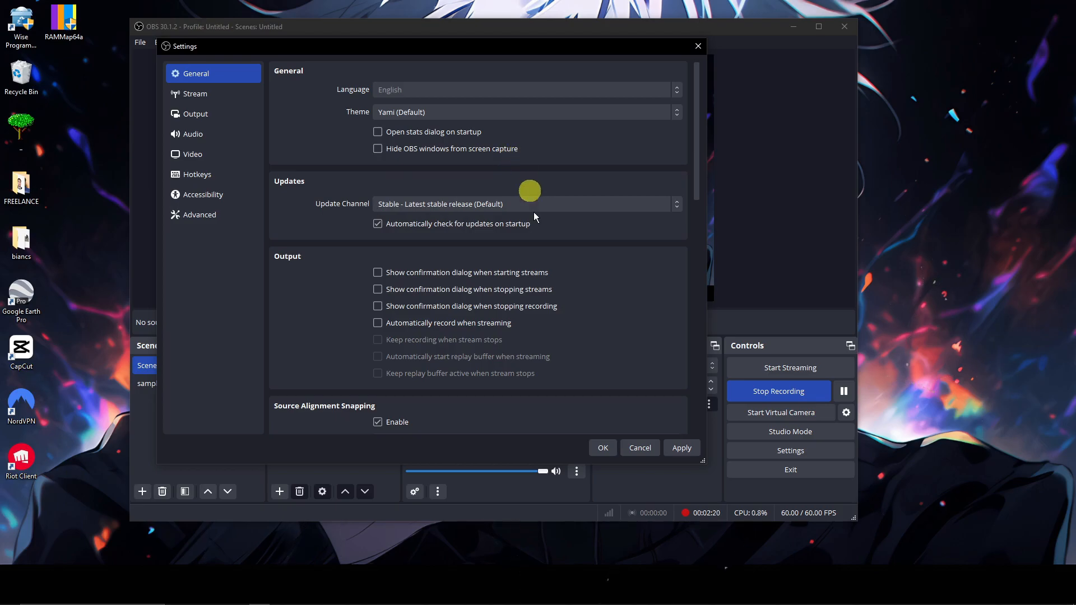
# Switch to Snipping Tool, try to snip a large area around the settings window, and minimize the tool
pyautogui.click(67, 597)
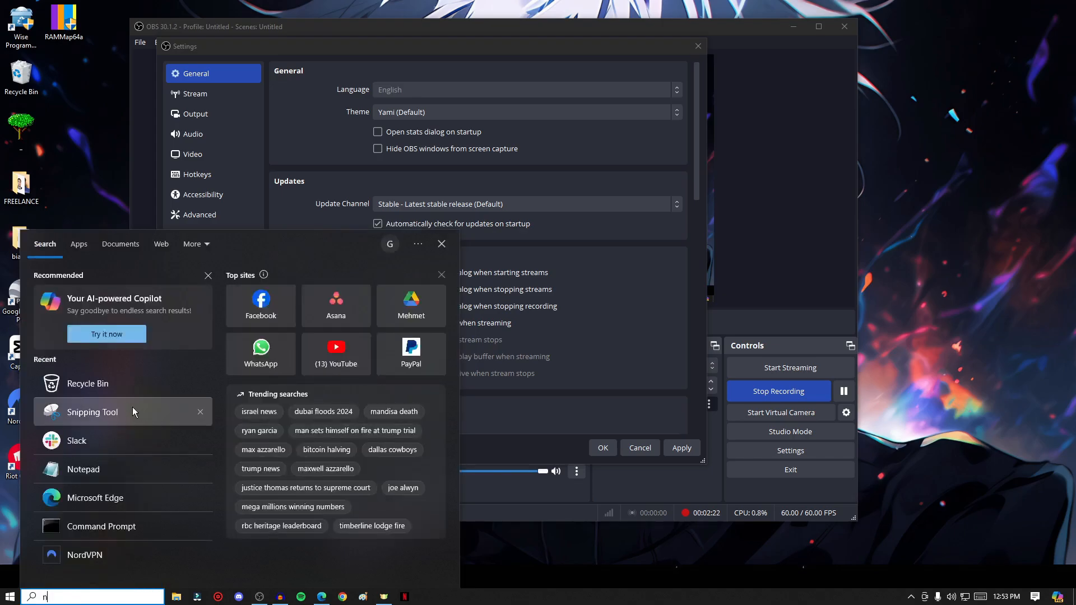
pyautogui.write('ni')
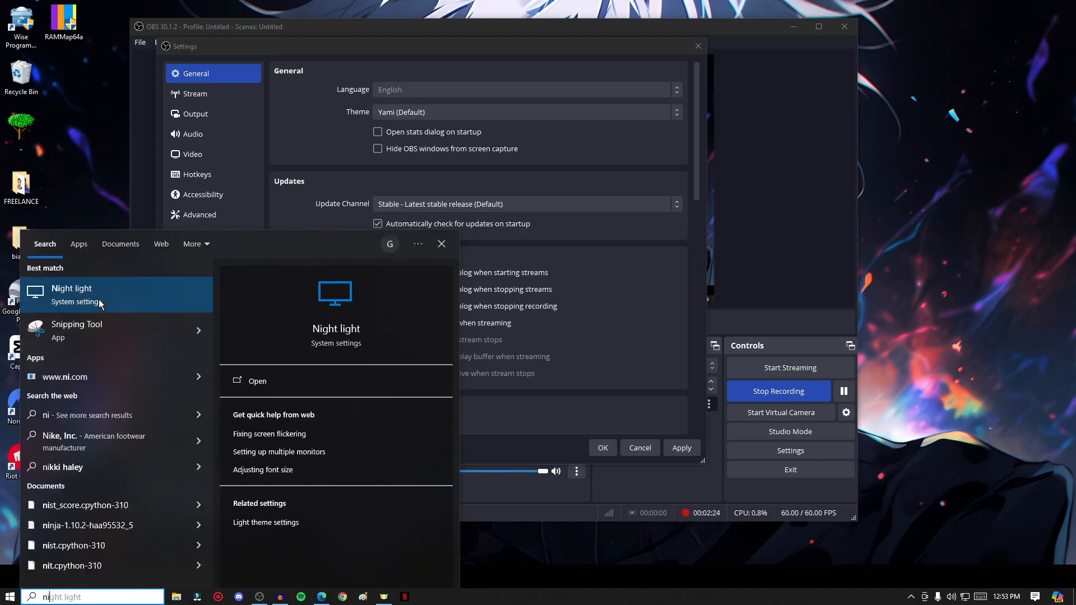
pyautogui.click(102, 339)
pyautogui.click(67, 116)
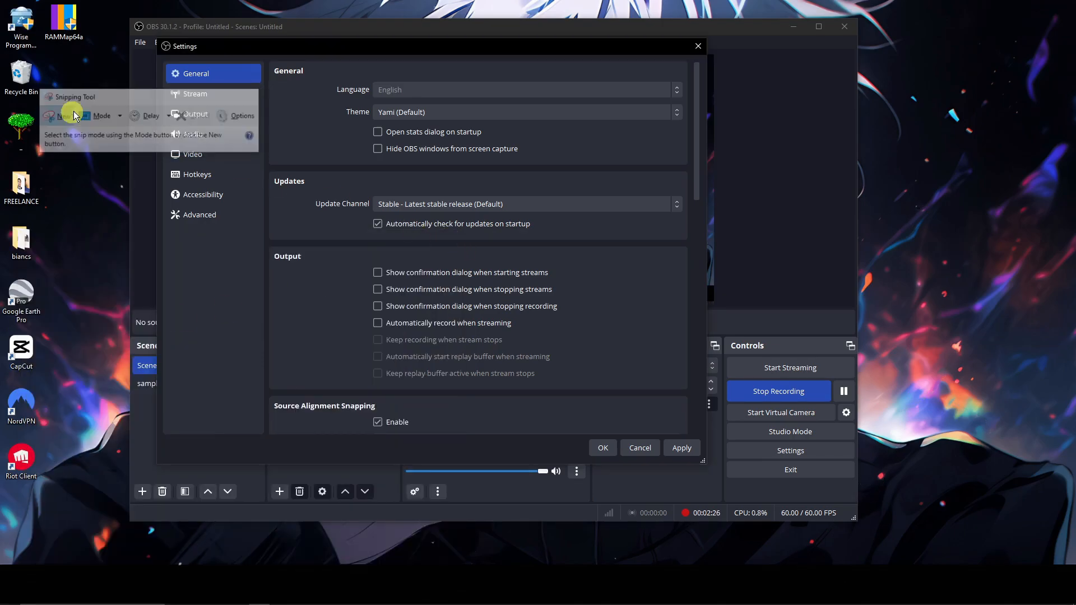
pyautogui.moveTo(183, 4); pyautogui.dragTo(960, 516)
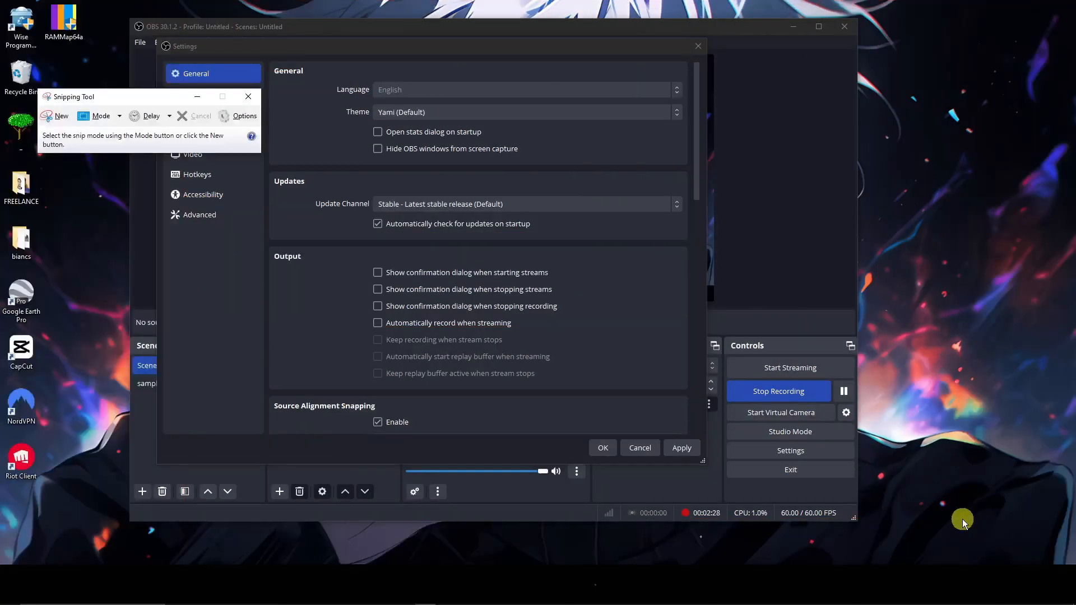
pyautogui.click(198, 100)
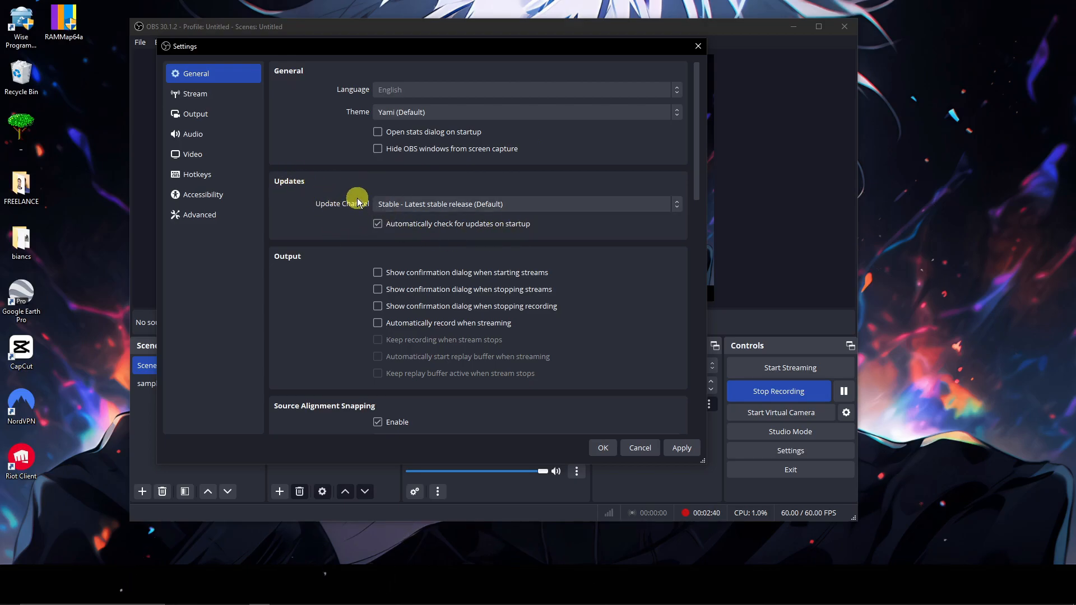
# Set the snap sensitivity under Source Alignment Snapping to 12.0 in the General settings
pyautogui.scroll(-4, 569, 221)
pyautogui.scroll(-1, 627, 194)
pyautogui.scroll(3, 552, 192)
pyautogui.scroll(-3, 482, 191)
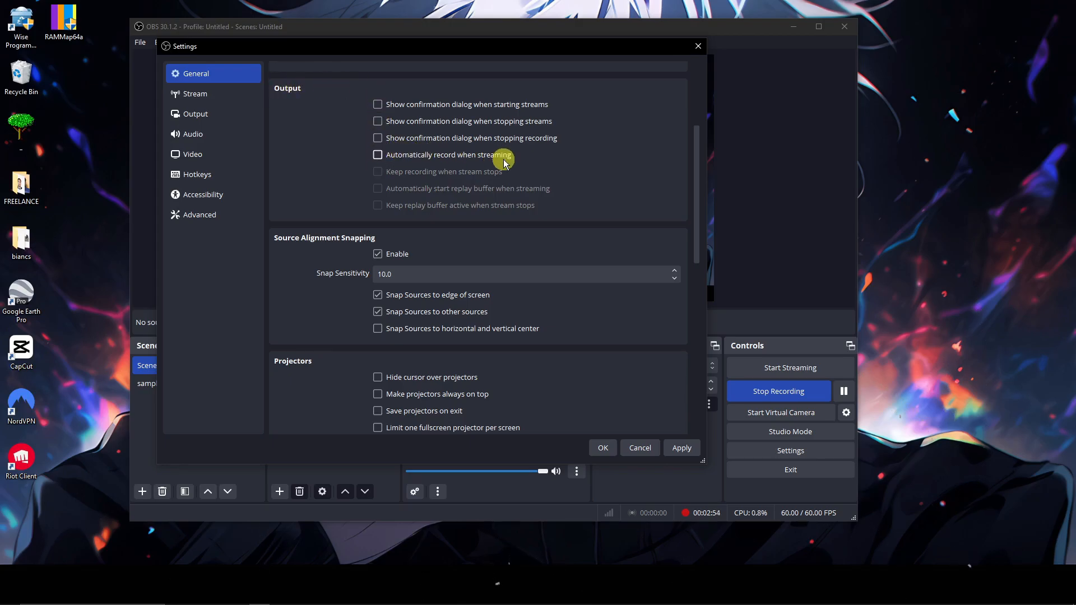
pyautogui.scroll(-2, 495, 163)
pyautogui.scroll(-1, 495, 162)
pyautogui.scroll(2, 490, 167)
pyautogui.scroll(3, 347, 140)
pyautogui.click(331, 176)
pyautogui.scroll(2, 341, 176)
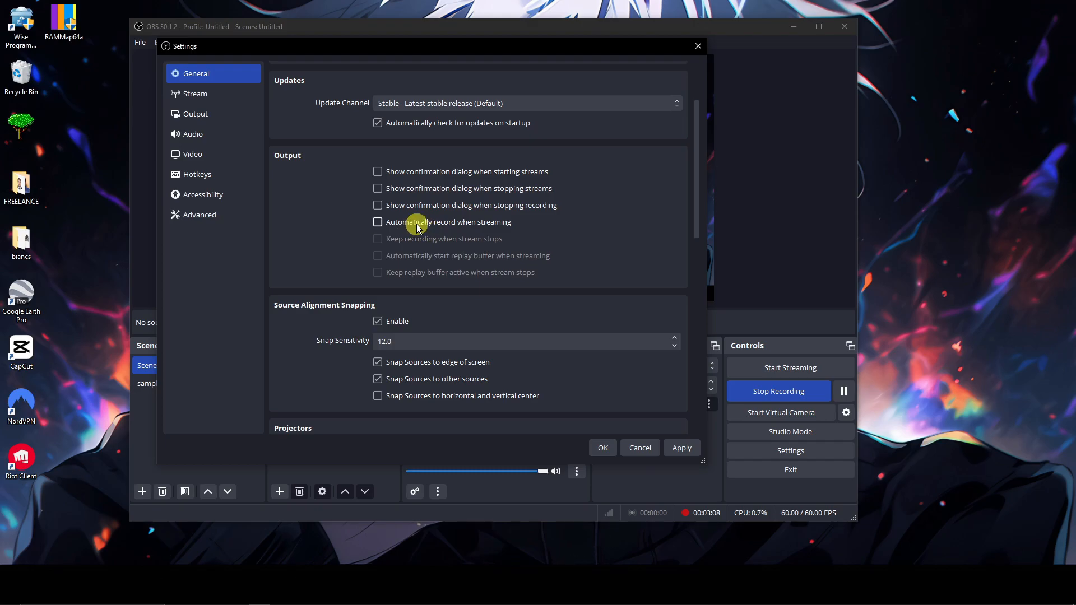
# Examine the source snapping, projector, system tray, preview, importer, studio mode and multiview options in the General settings
pyautogui.scroll(-2, 410, 230)
pyautogui.scroll(-1, 323, 200)
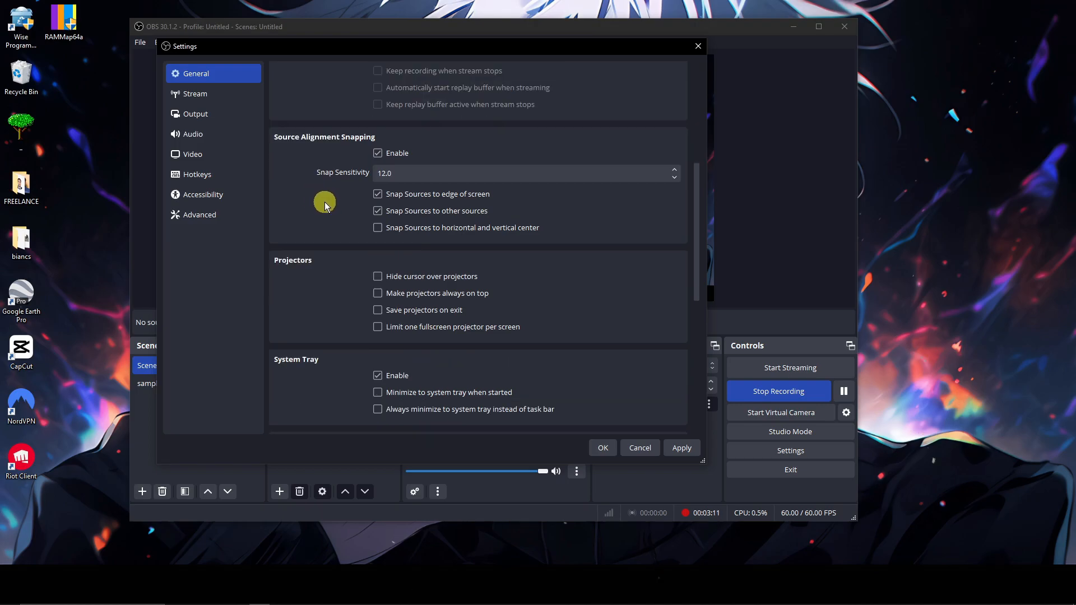
pyautogui.click(377, 154)
pyautogui.moveTo(519, 48); pyautogui.dragTo(493, 77)
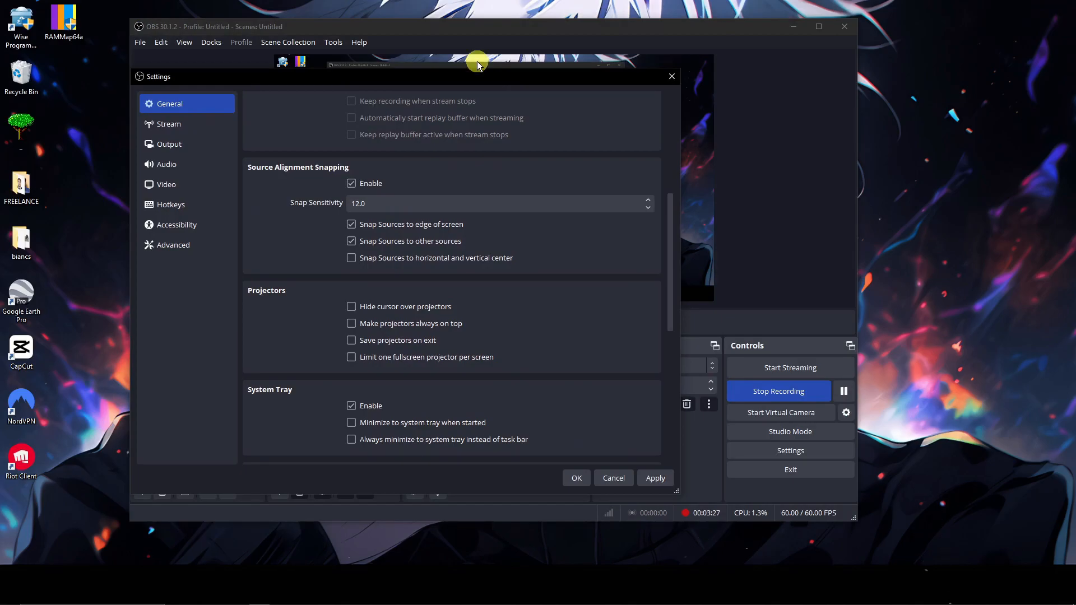
pyautogui.moveTo(492, 79); pyautogui.dragTo(449, 90)
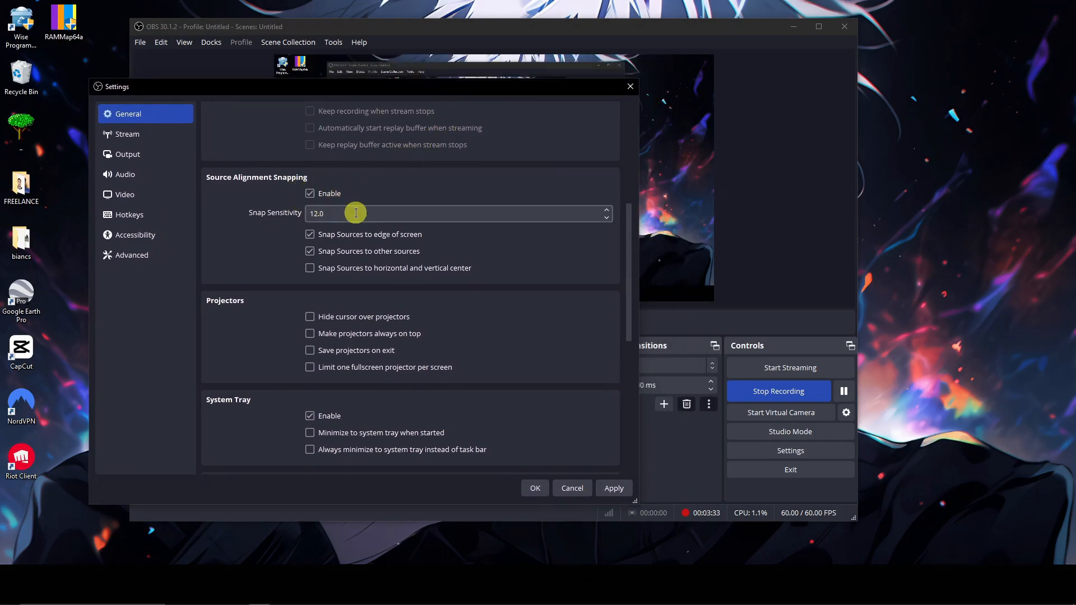
pyautogui.click(576, 211)
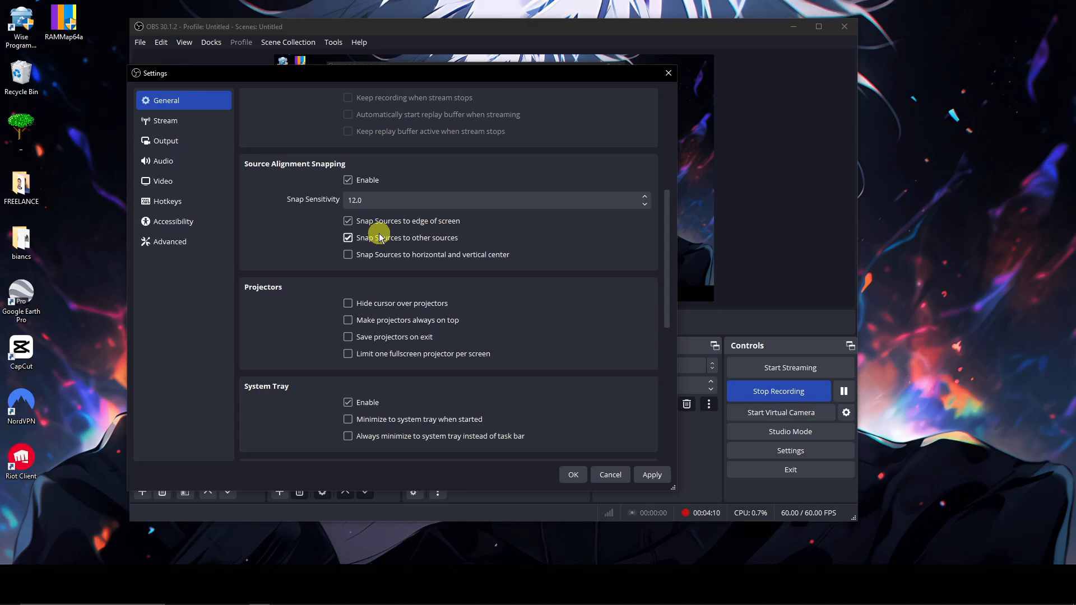
pyautogui.scroll(-5, 386, 236)
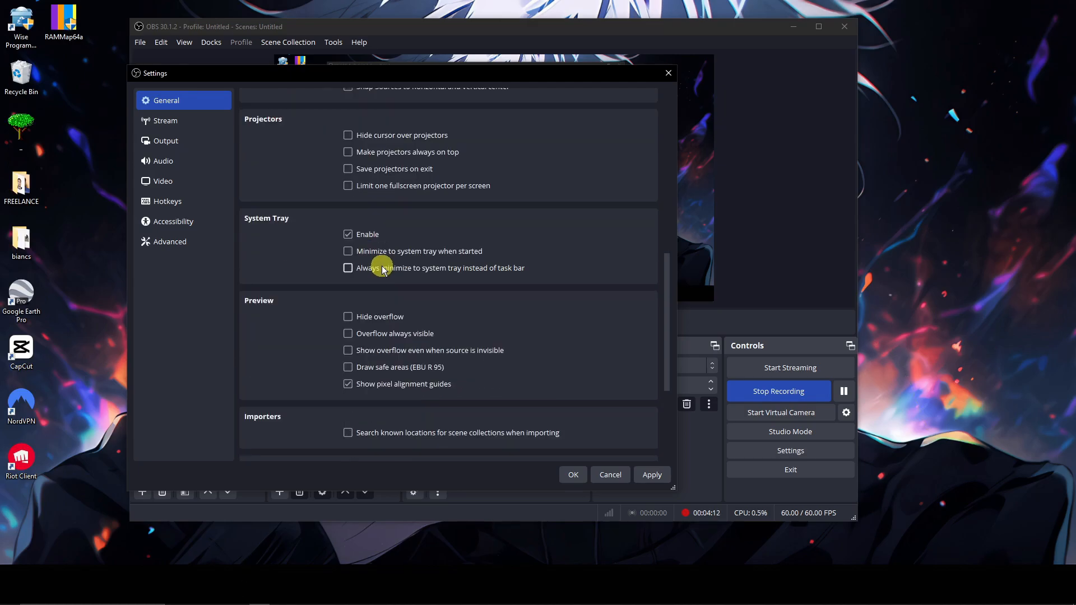
pyautogui.scroll(-3, 399, 208)
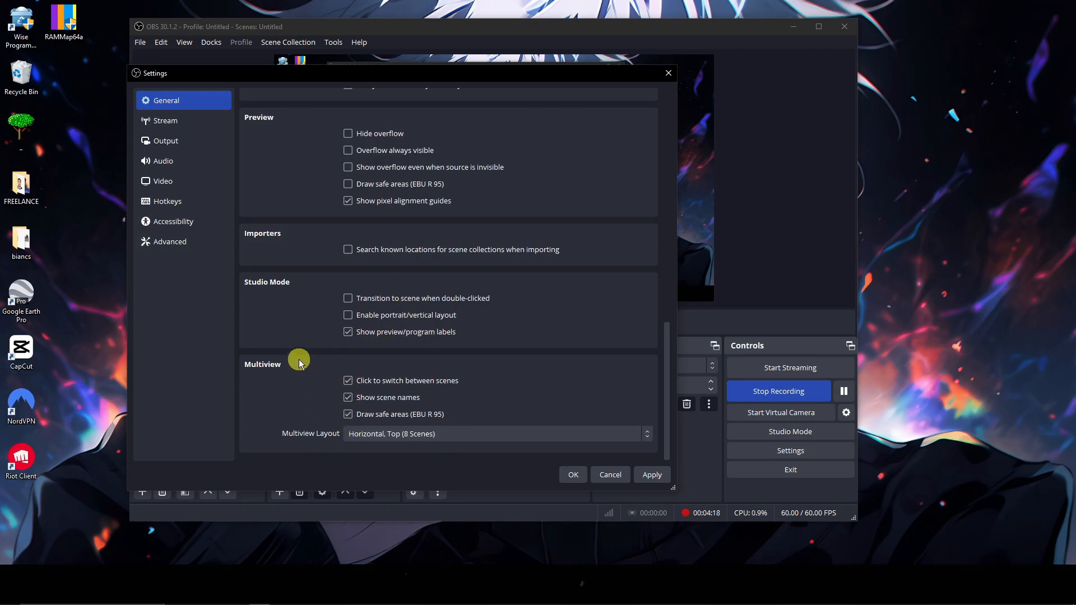
pyautogui.scroll(2, 299, 360)
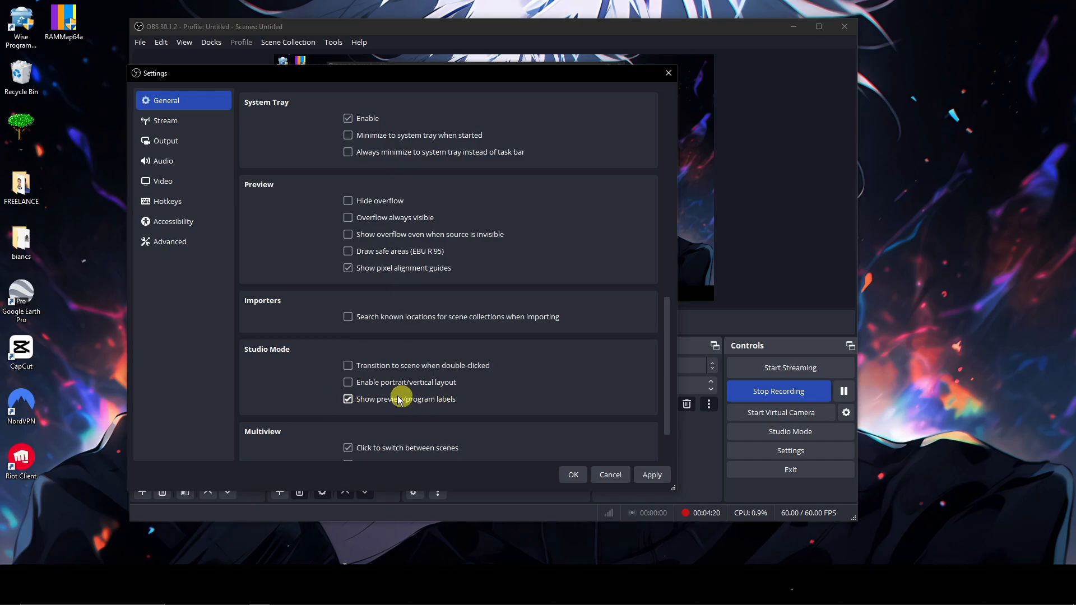
pyautogui.scroll(3, 346, 389)
pyautogui.scroll(5, 347, 386)
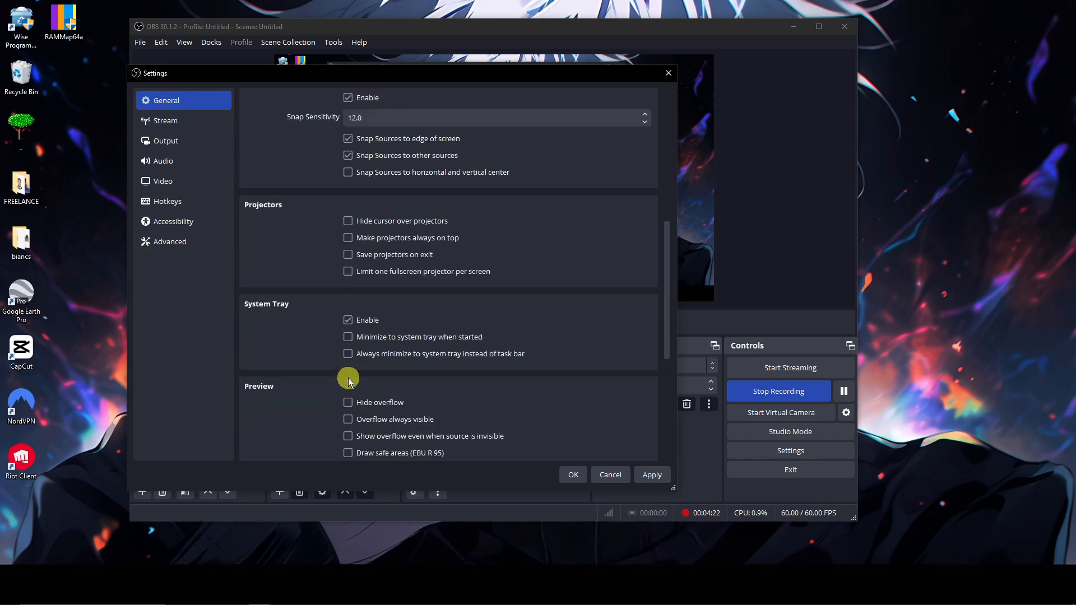
pyautogui.scroll(-10, 305, 312)
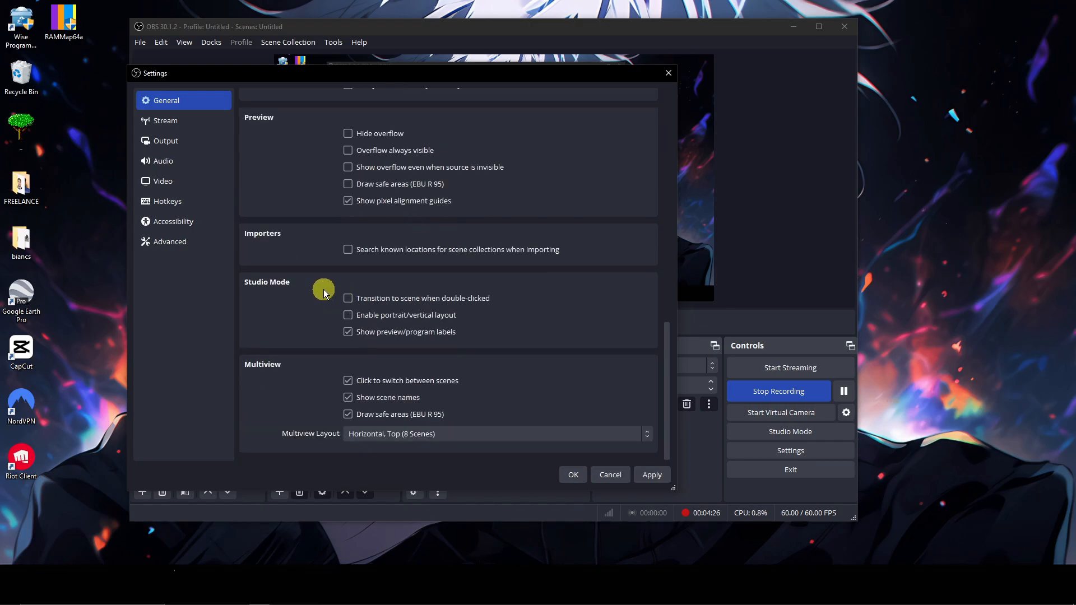
# Look over the Stream and streaming output settings and bring up the recording output settings
pyautogui.click(171, 122)
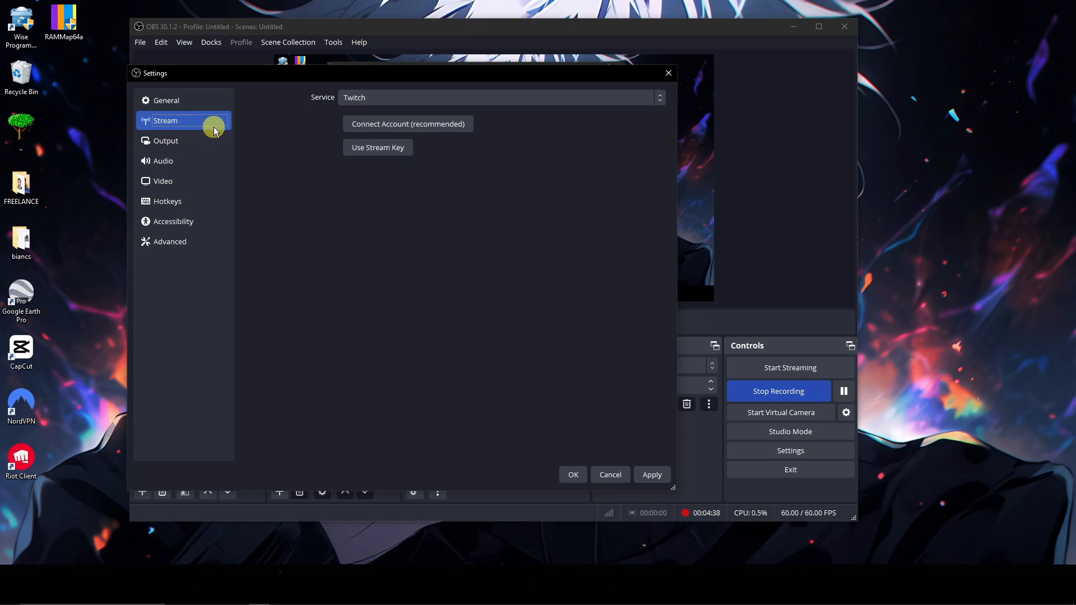
pyautogui.click(216, 147)
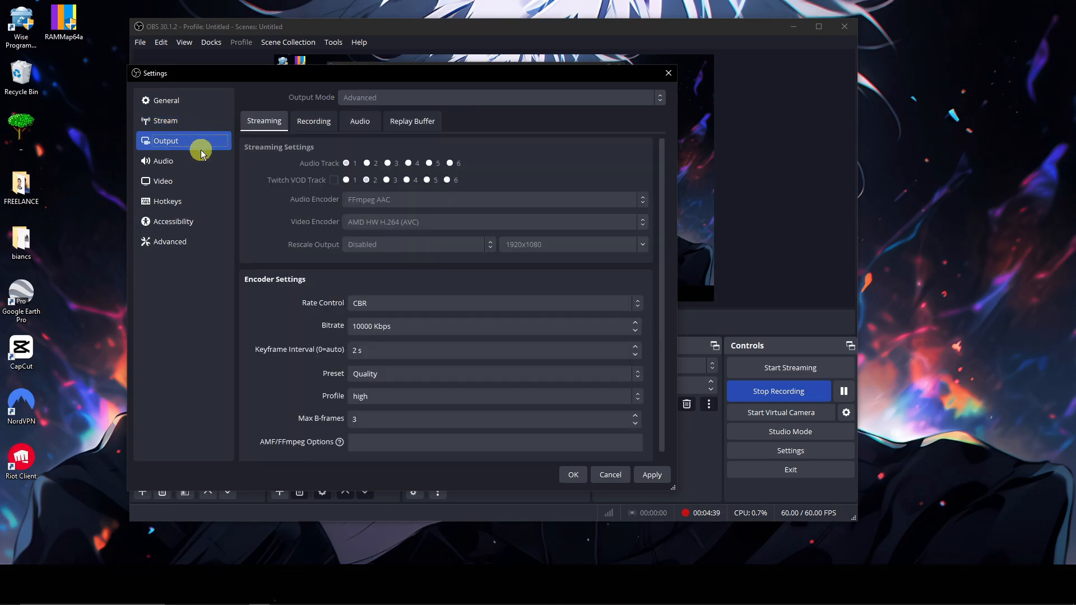
pyautogui.click(313, 124)
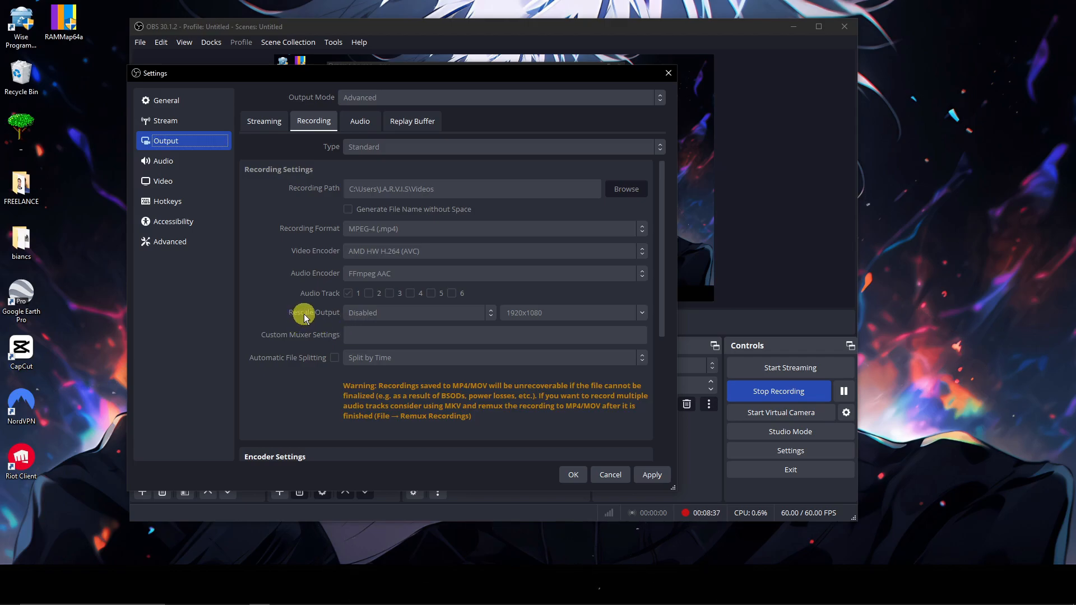
# Set the rate control in the recording encoder settings to CQP
pyautogui.moveTo(282, 74); pyautogui.dragTo(333, 65)
pyautogui.scroll(-5, 465, 267)
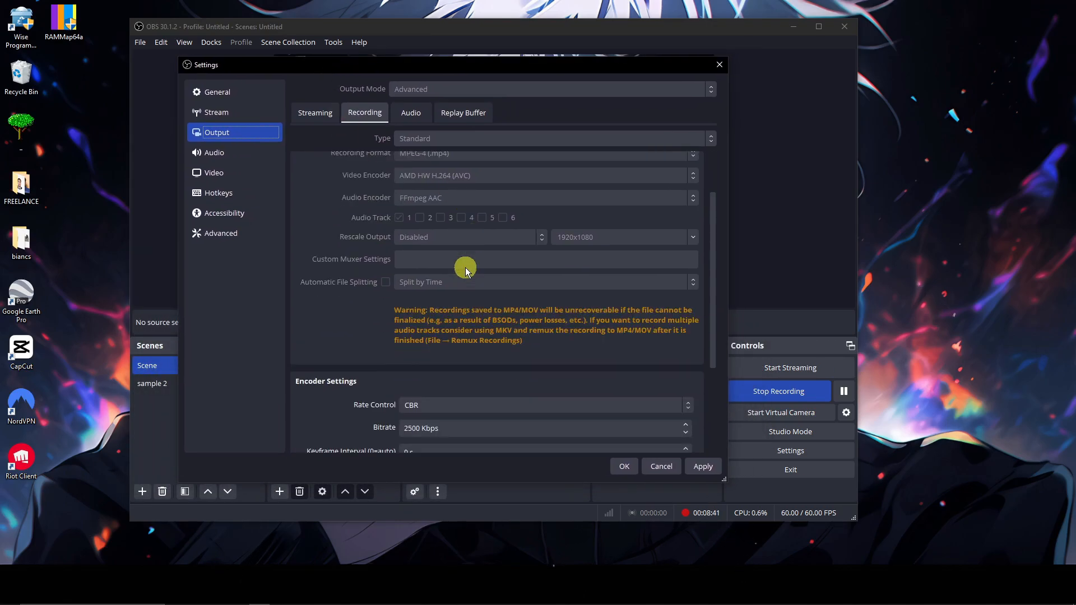
pyautogui.scroll(-2, 468, 274)
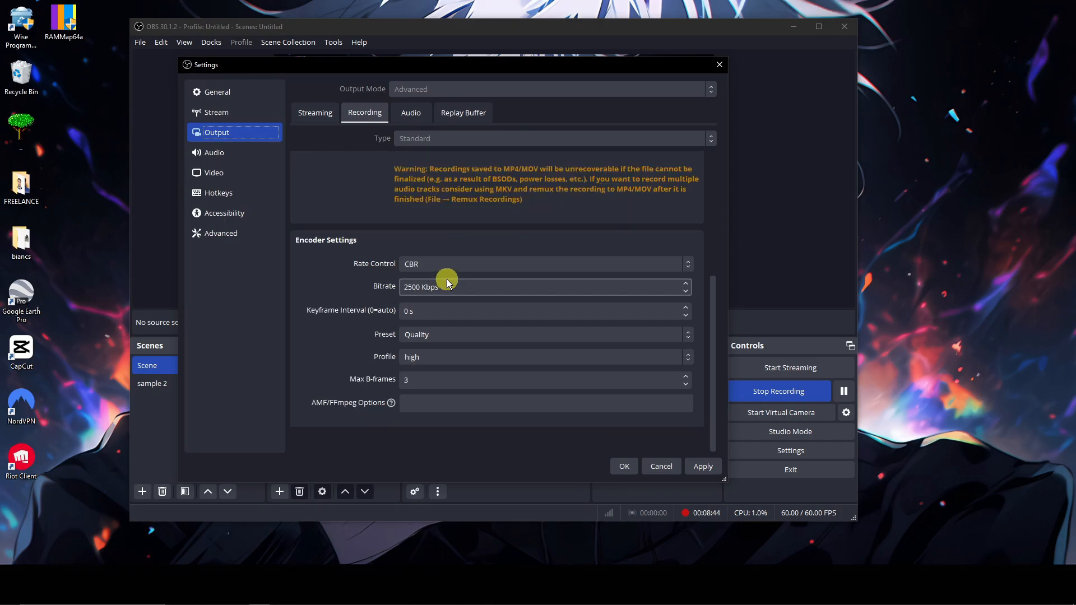
pyautogui.click(691, 263)
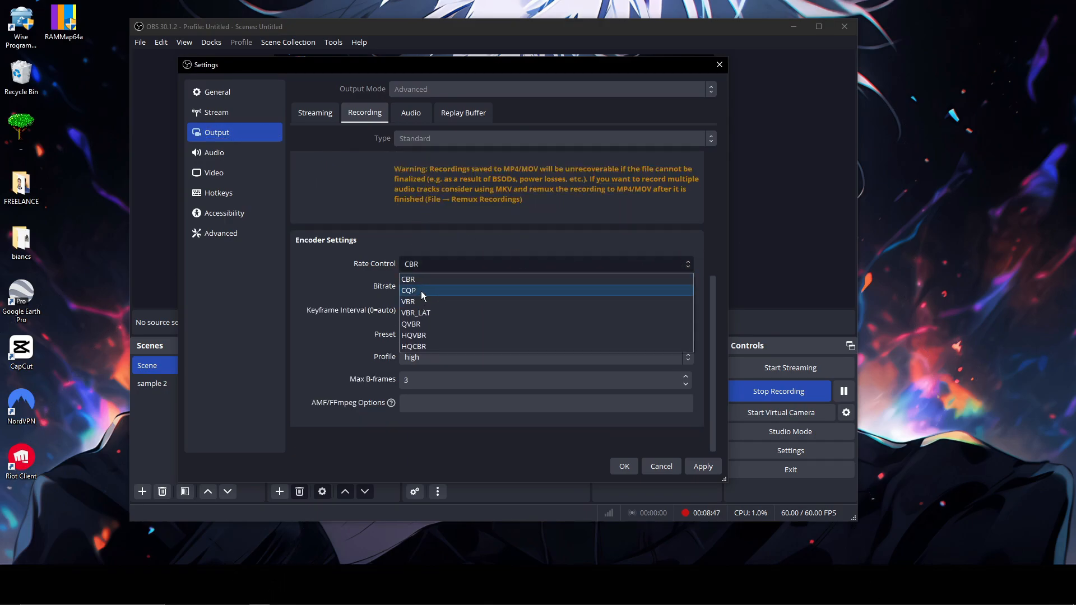
pyautogui.click(413, 230)
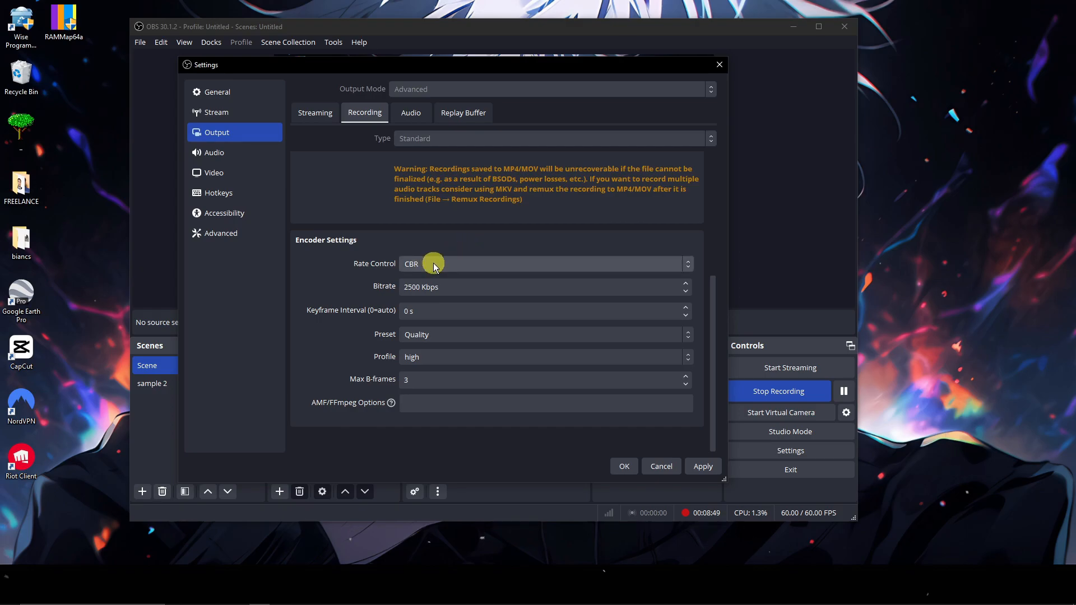
pyautogui.click(434, 266)
pyautogui.click(428, 290)
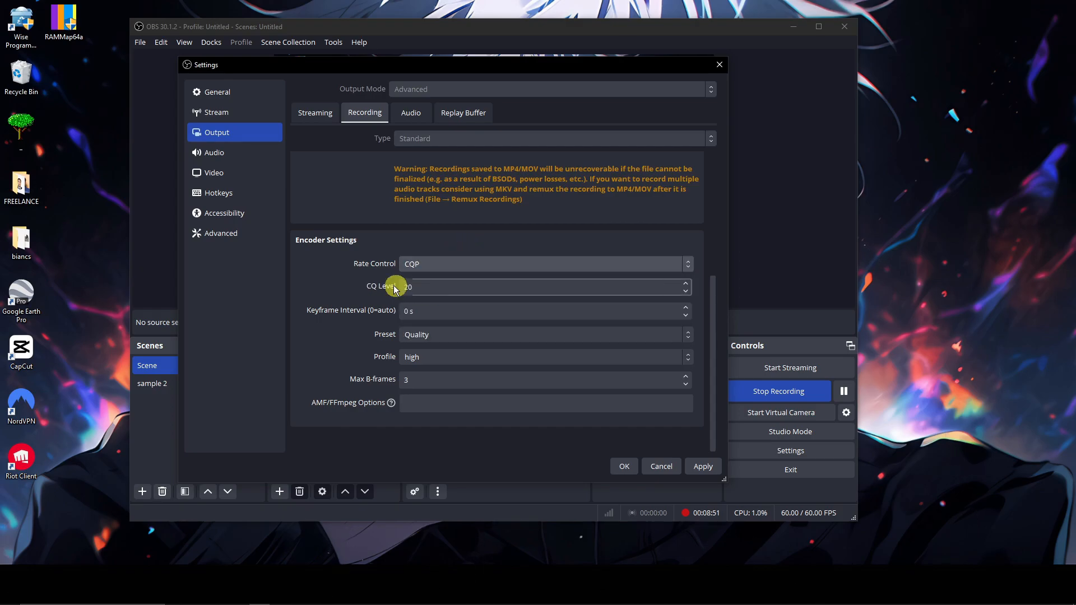
# Set the recording encoder's CQ level to 16 and its keyframe interval to 2 s
pyautogui.click(456, 285)
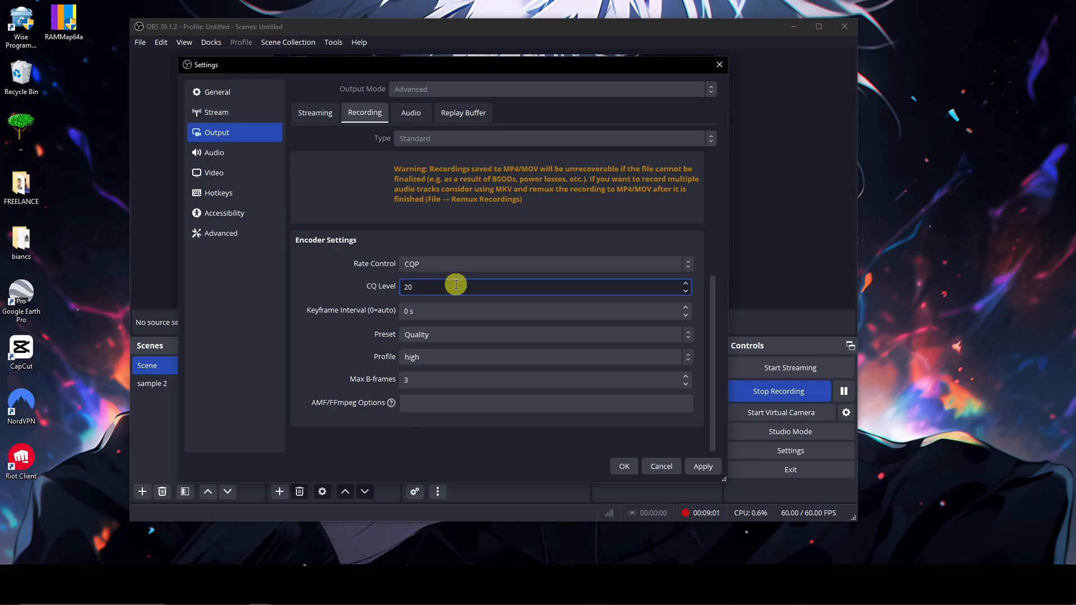
pyautogui.press('BackSpace')
pyautogui.press('BackSpace')
pyautogui.write('16')
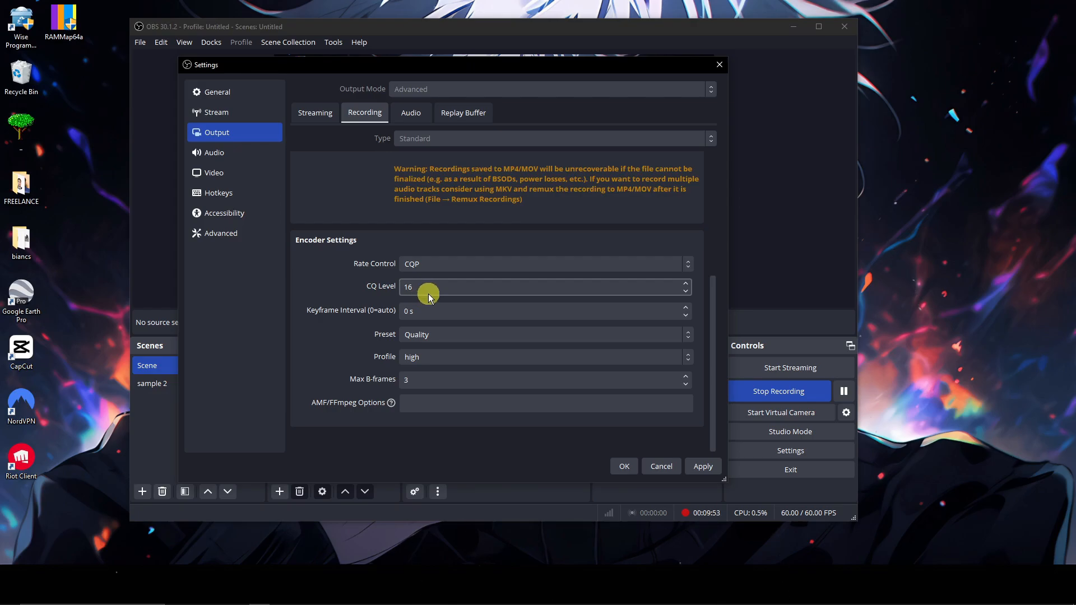
pyautogui.click(409, 312)
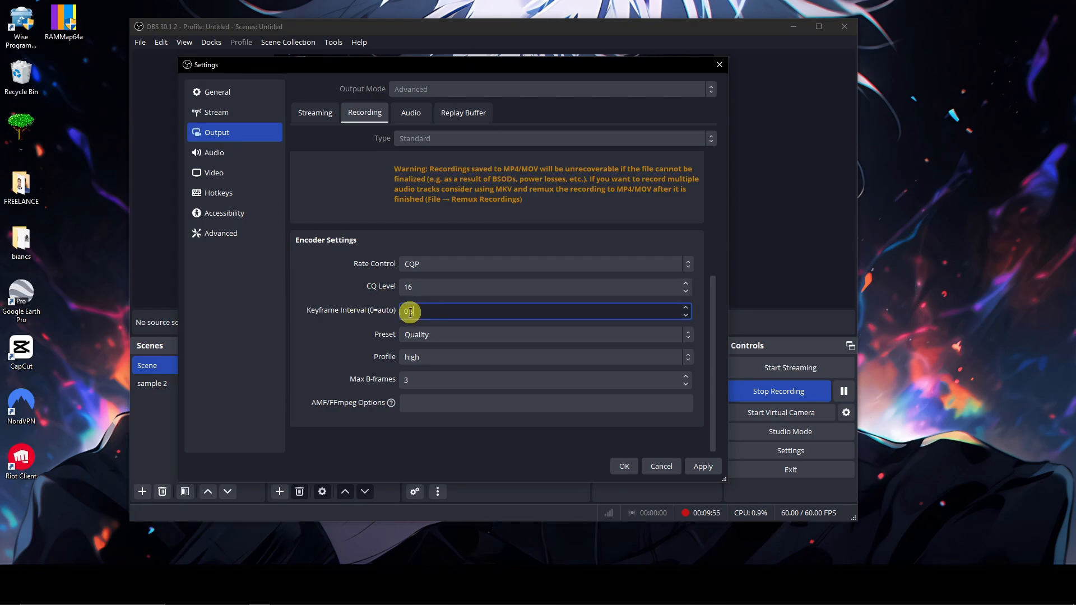
pyautogui.write('2')
# Review the recording encoder's preset choices and select Quality
pyautogui.click(468, 335)
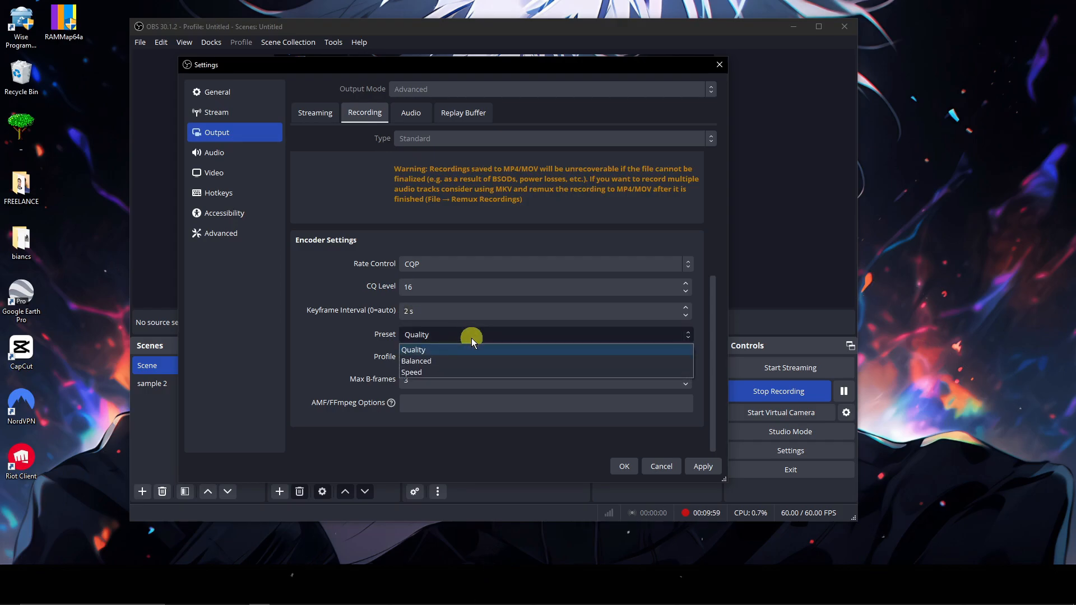
pyautogui.click(452, 350)
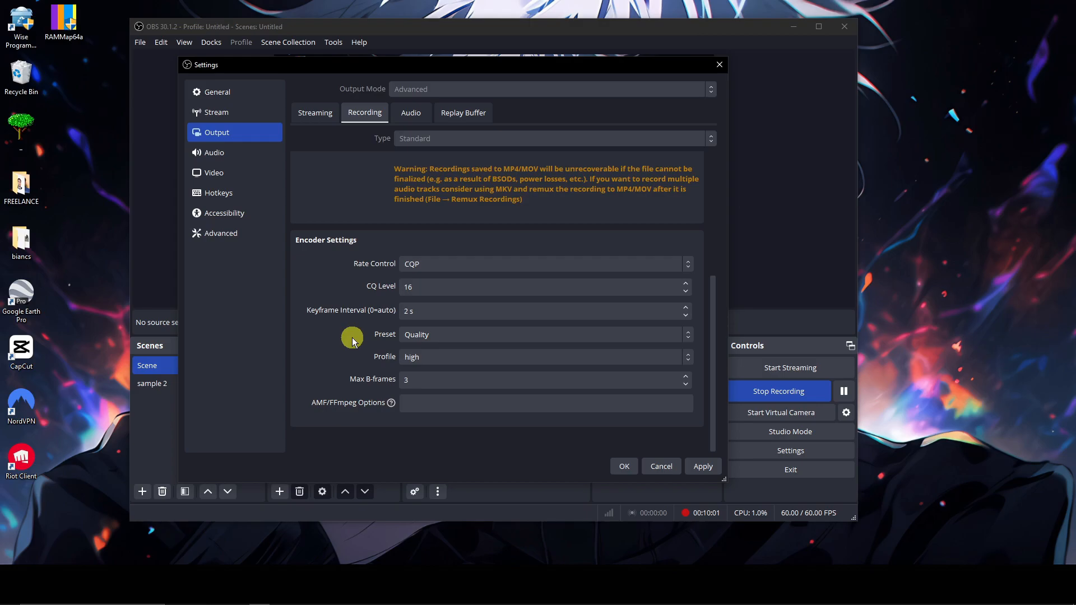
pyautogui.click(429, 334)
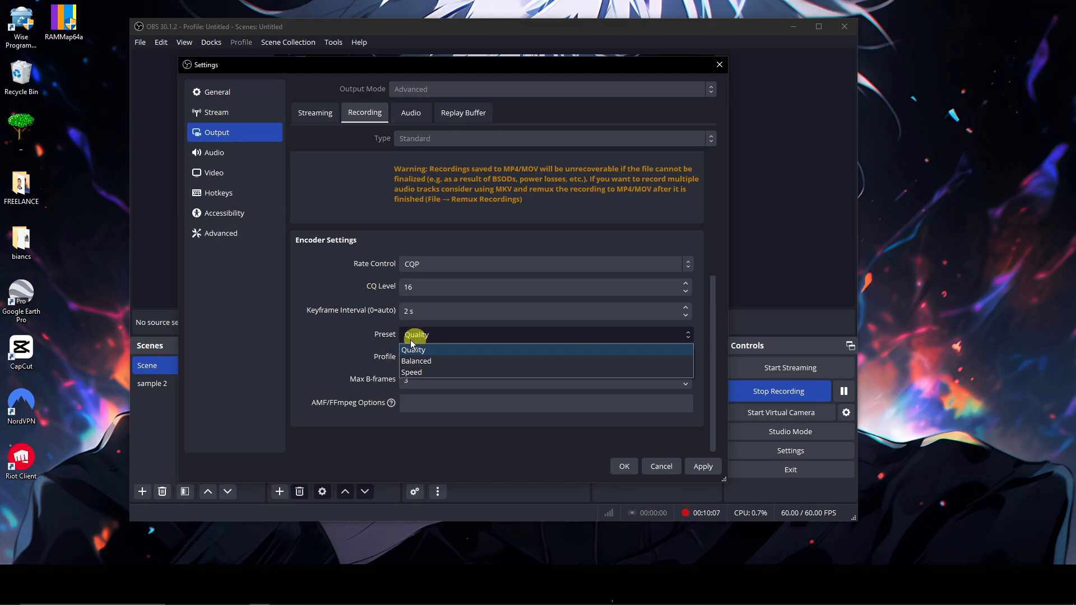
pyautogui.click(339, 336)
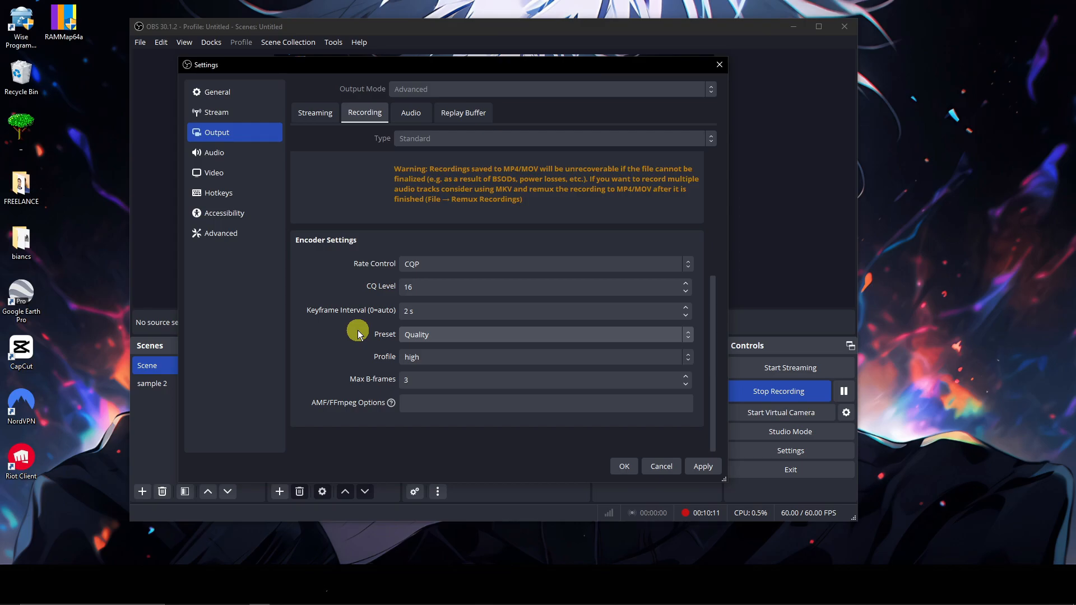
pyautogui.click(448, 334)
pyautogui.click(370, 337)
pyautogui.click(432, 334)
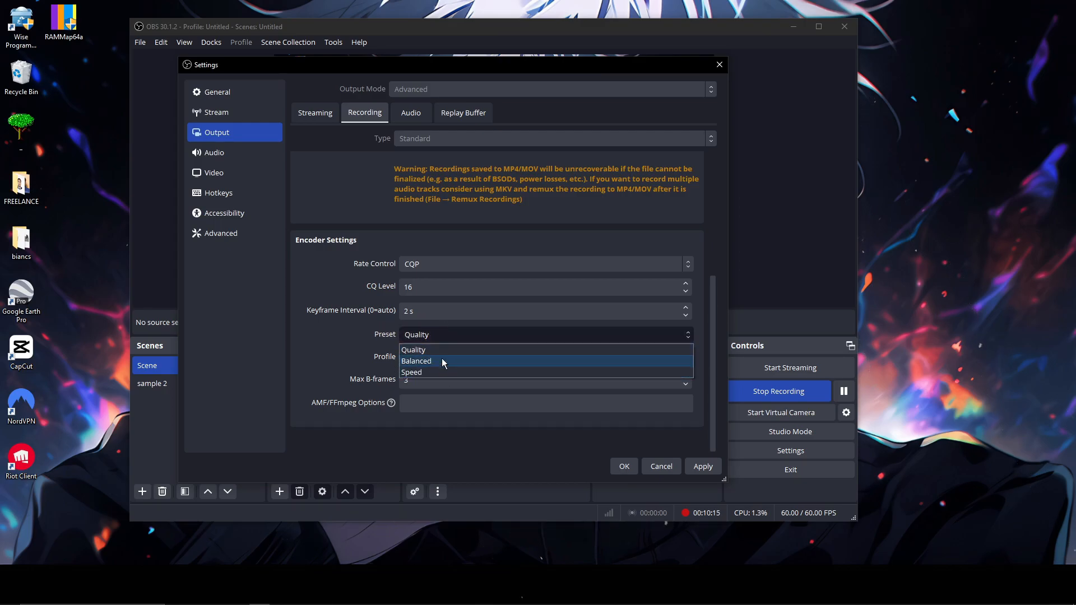
pyautogui.click(431, 331)
pyautogui.click(433, 334)
pyautogui.click(440, 351)
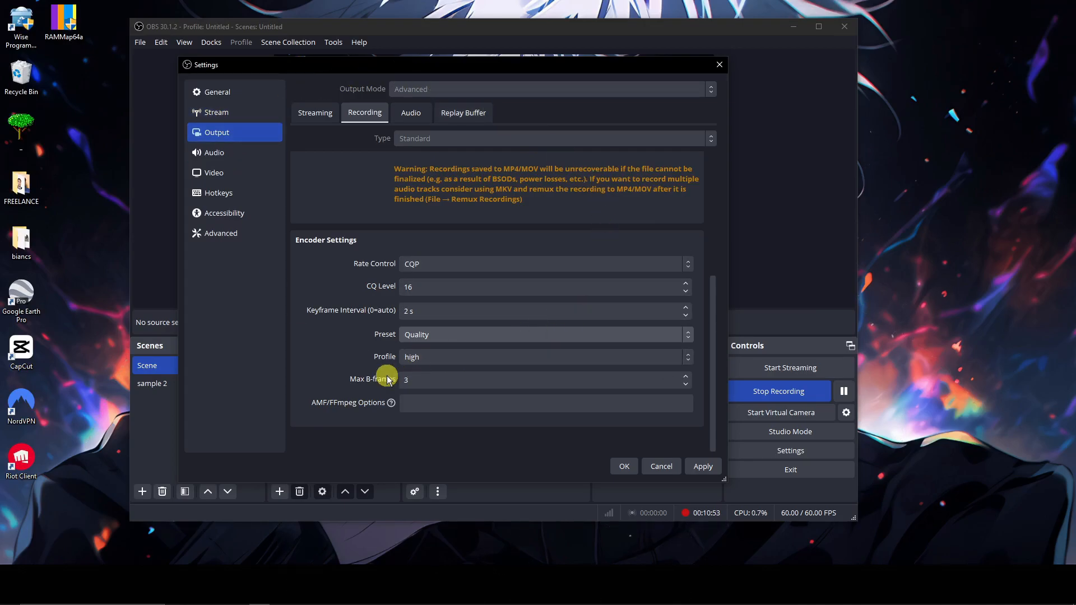
# Try Max B-frames values of 2 and 0 in the recording encoder settings
pyautogui.click(421, 380)
pyautogui.press('BackSpace')
pyautogui.write('2')
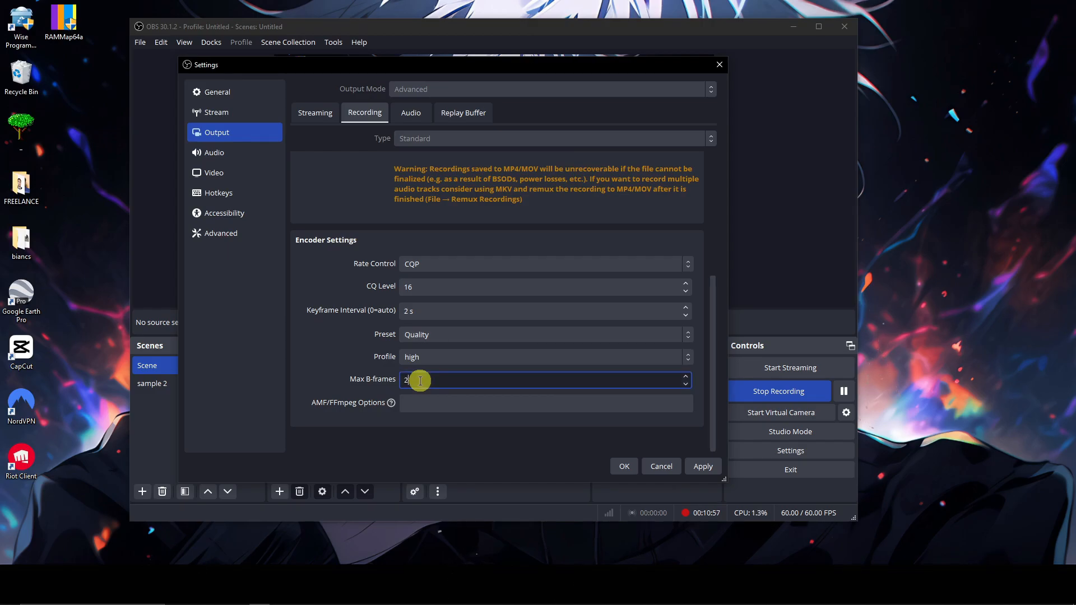
pyautogui.press('BackSpace')
pyautogui.write('0')
pyautogui.click(339, 374)
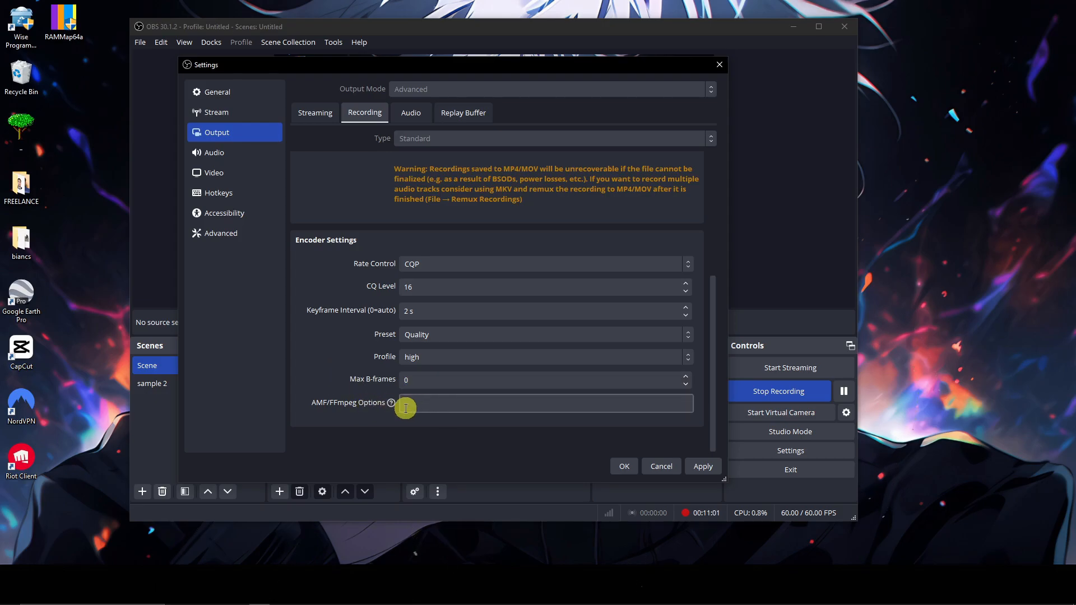
# Set Max B-frames in the recording encoder settings to 2
pyautogui.click(417, 380)
pyautogui.press('BackSpace')
pyautogui.write('2')
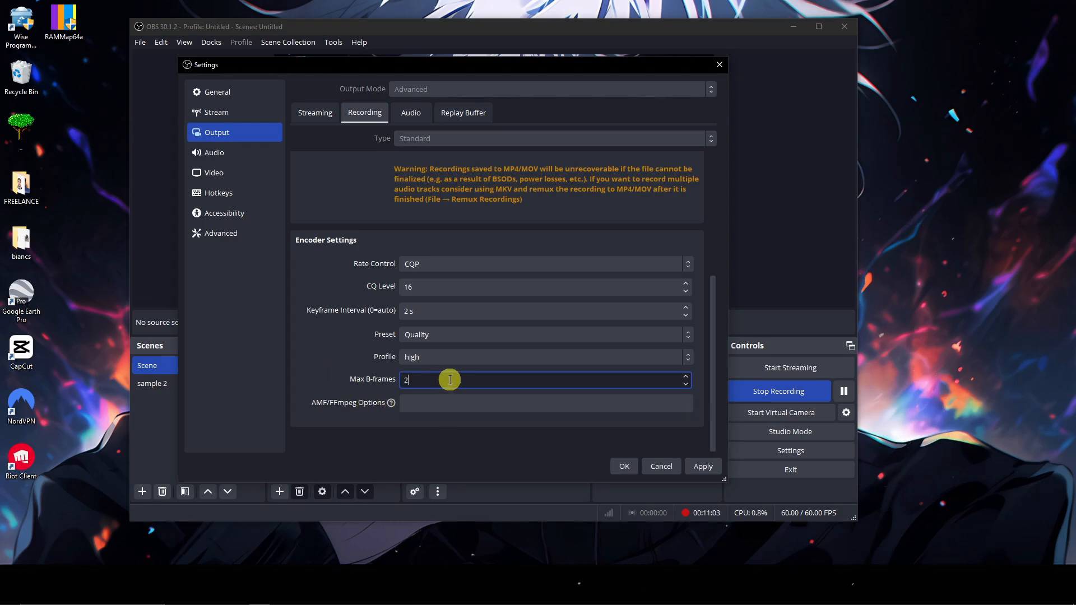
pyautogui.click(319, 359)
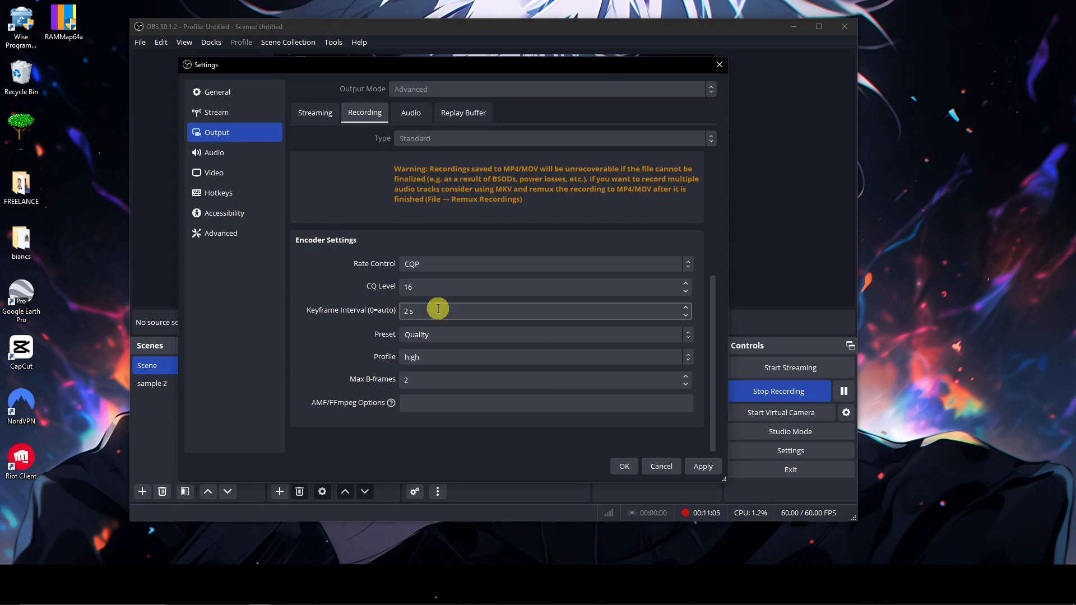
# Examine the device choices for Desktop Audio 2 and Mic/Auxiliary Audio and the meter options in the Audio settings
pyautogui.click(227, 155)
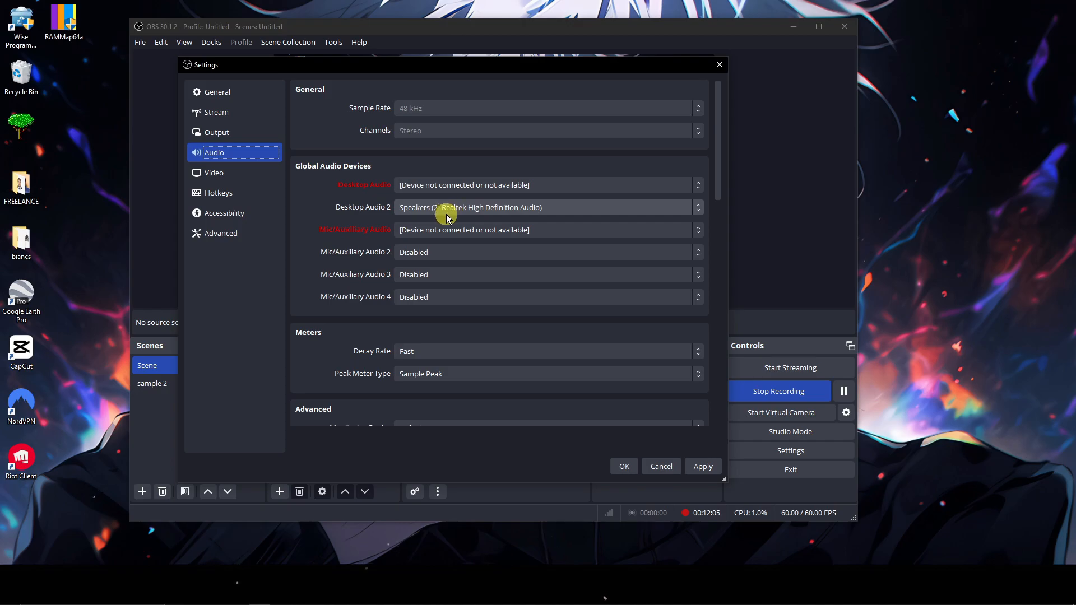
pyautogui.click(699, 208)
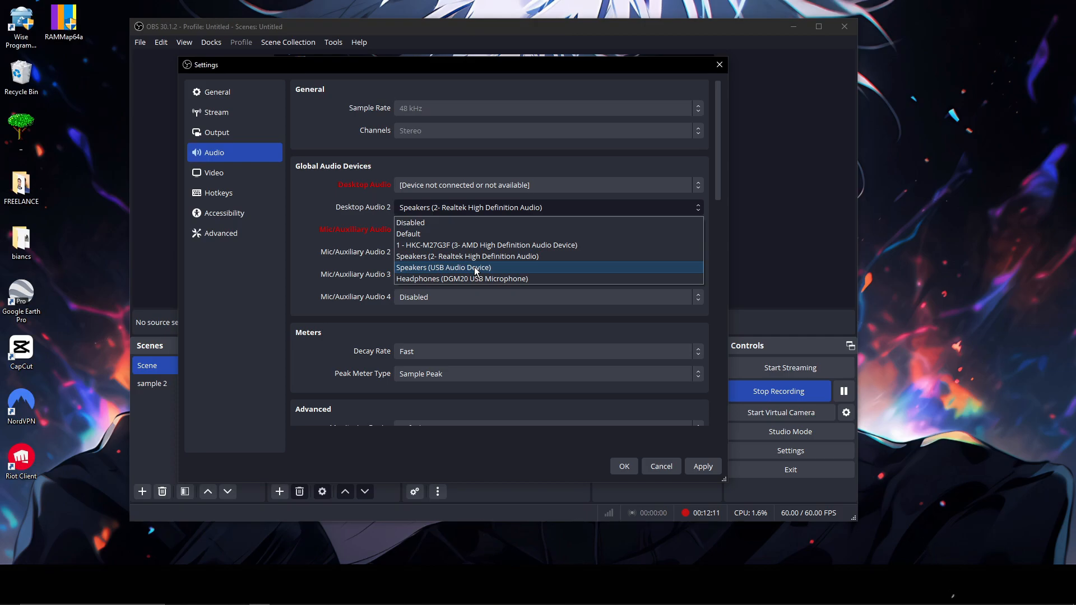
pyautogui.click(322, 188)
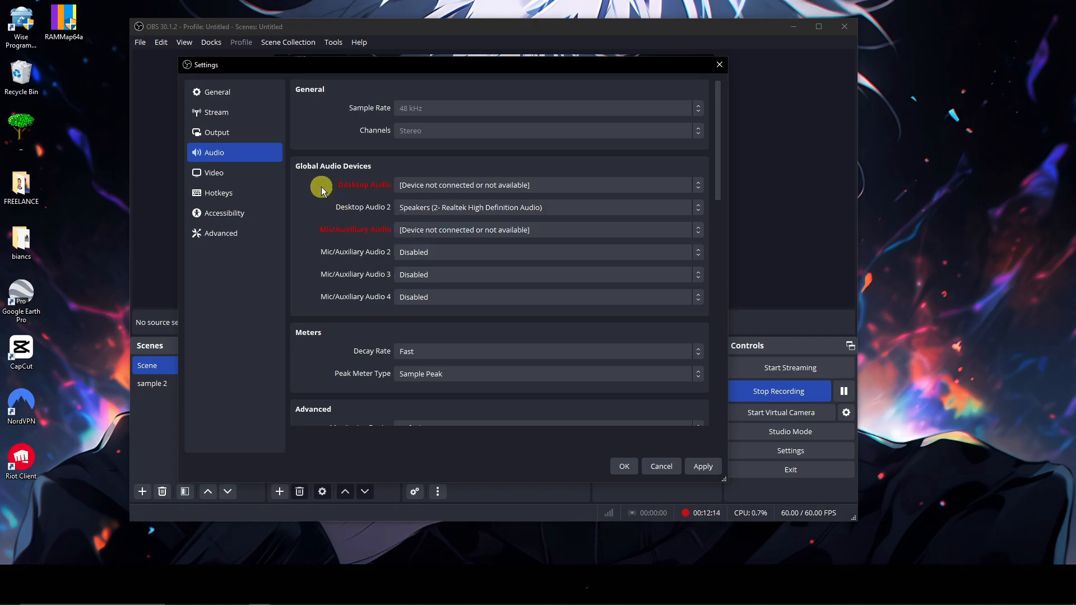
pyautogui.click(698, 231)
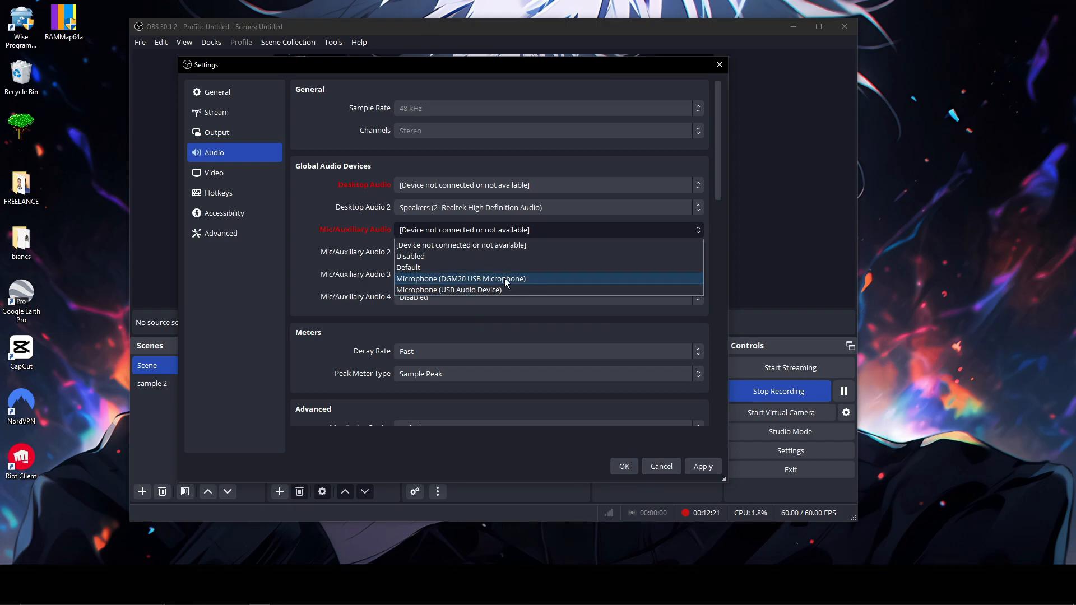
pyautogui.click(355, 217)
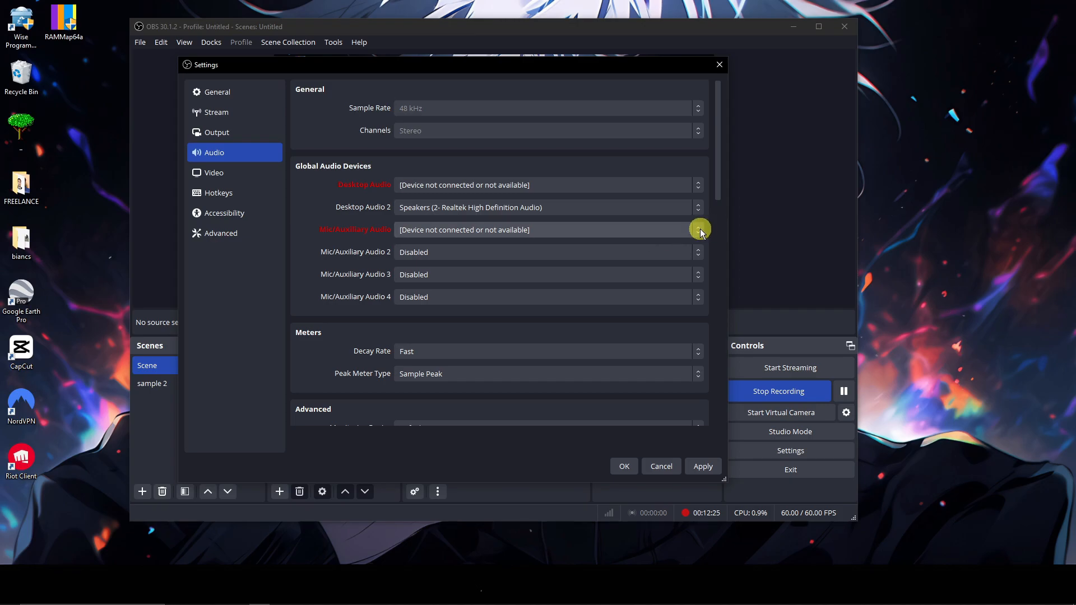
pyautogui.click(680, 231)
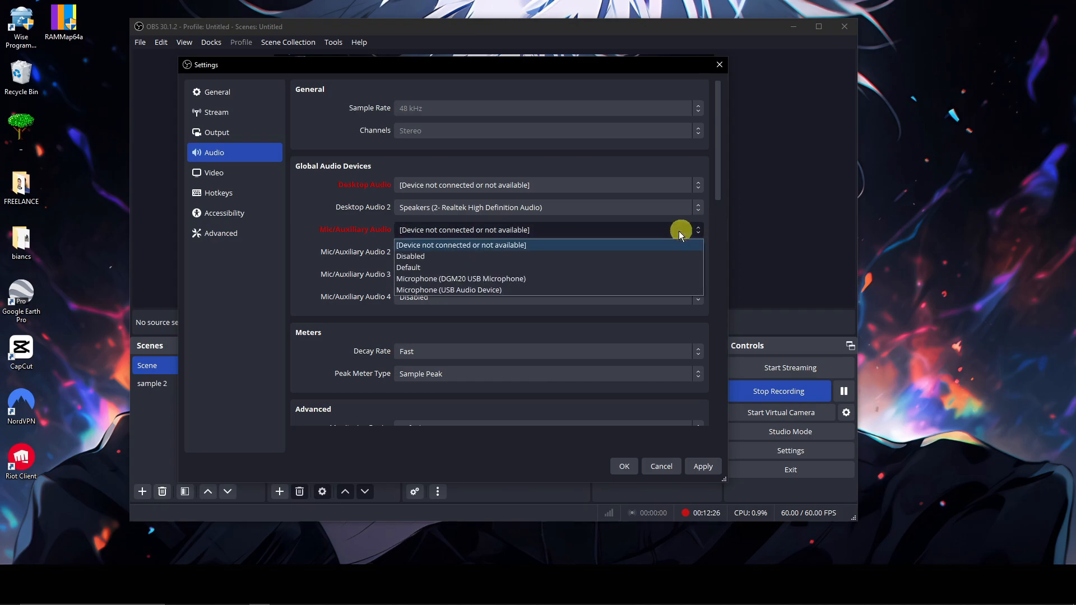
pyautogui.click(331, 209)
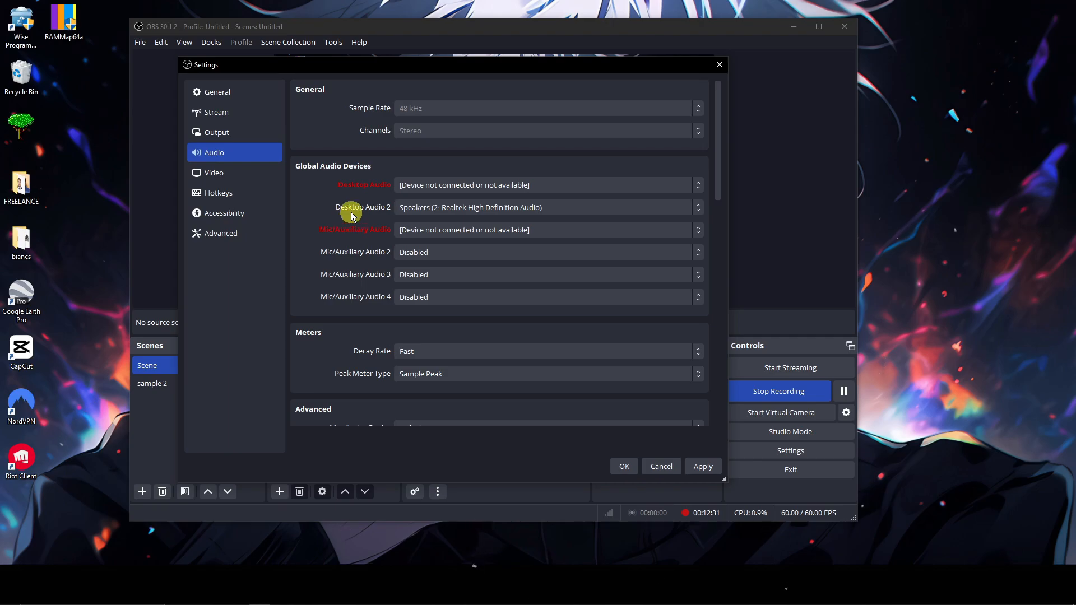
pyautogui.scroll(-2, 516, 307)
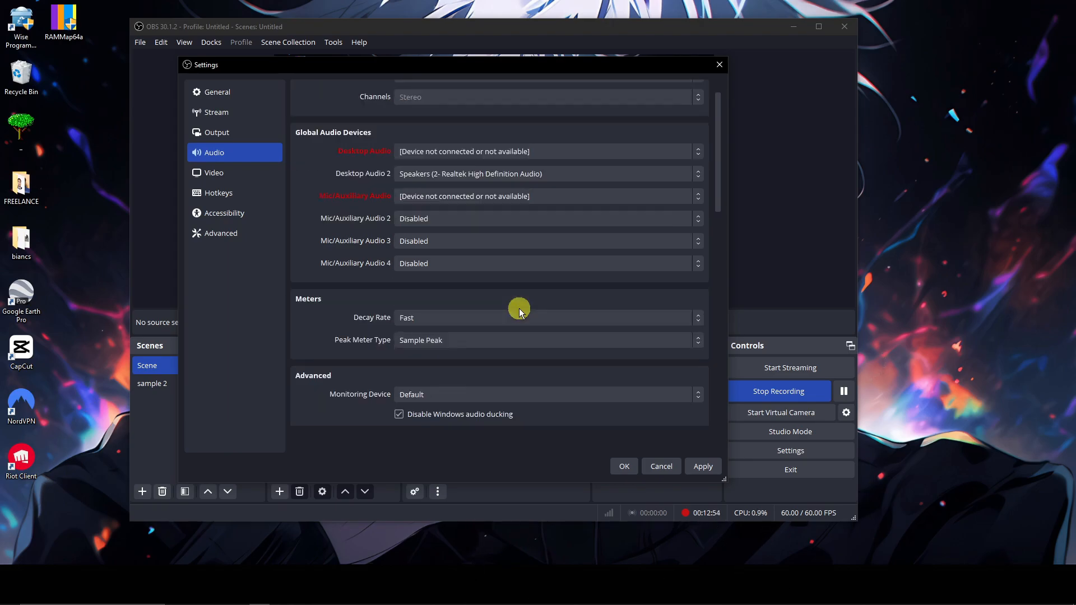
pyautogui.scroll(2, 415, 268)
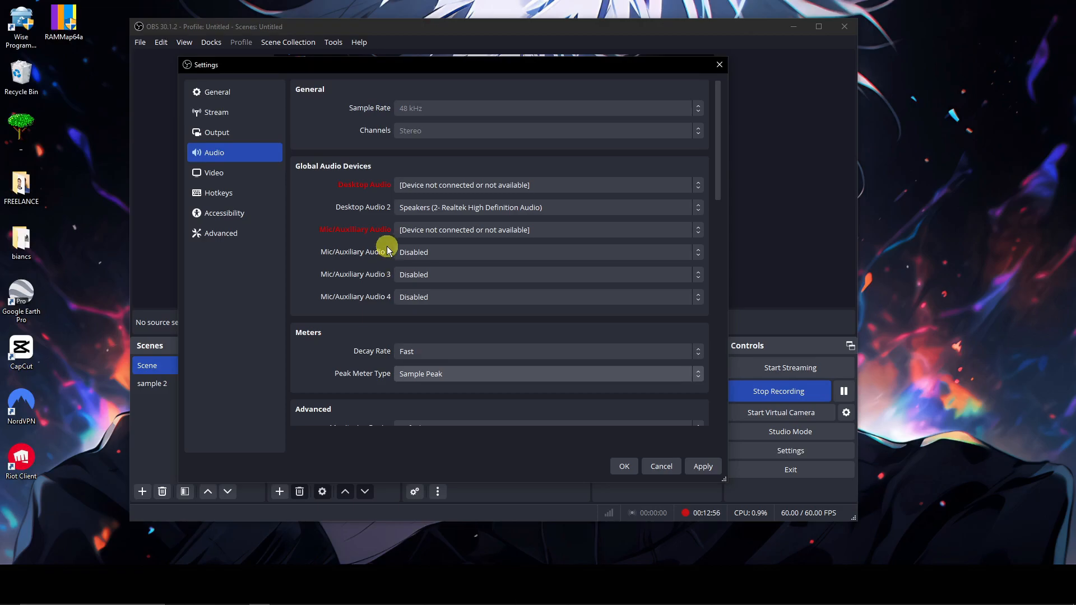
pyautogui.scroll(-1, 389, 247)
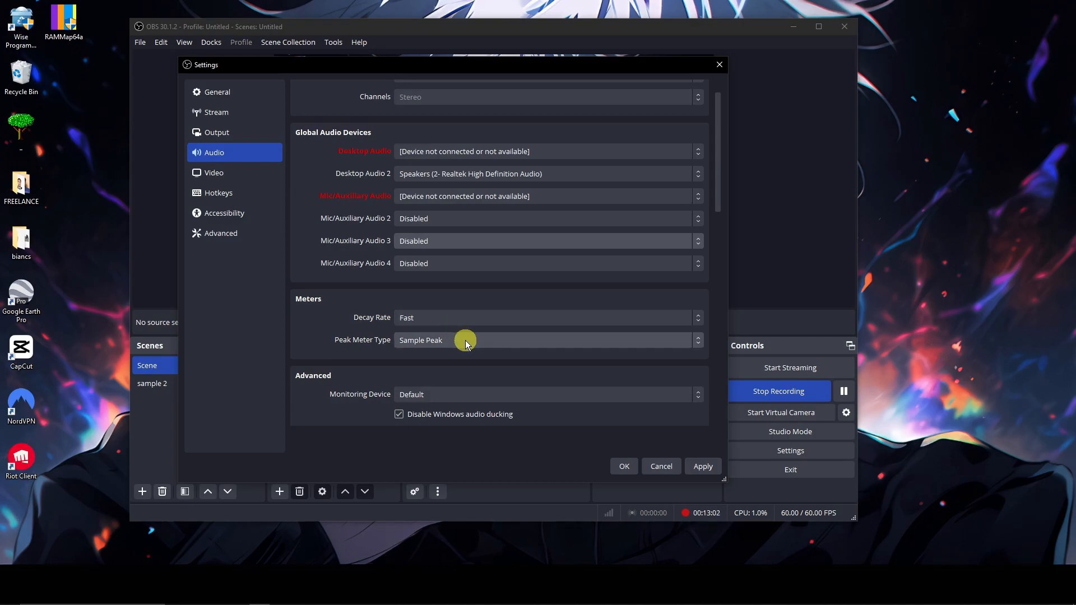
# Look over the Video settings and examine the hotkey list from the streaming and recording entries to the Mic/Aux ones
pyautogui.click(258, 180)
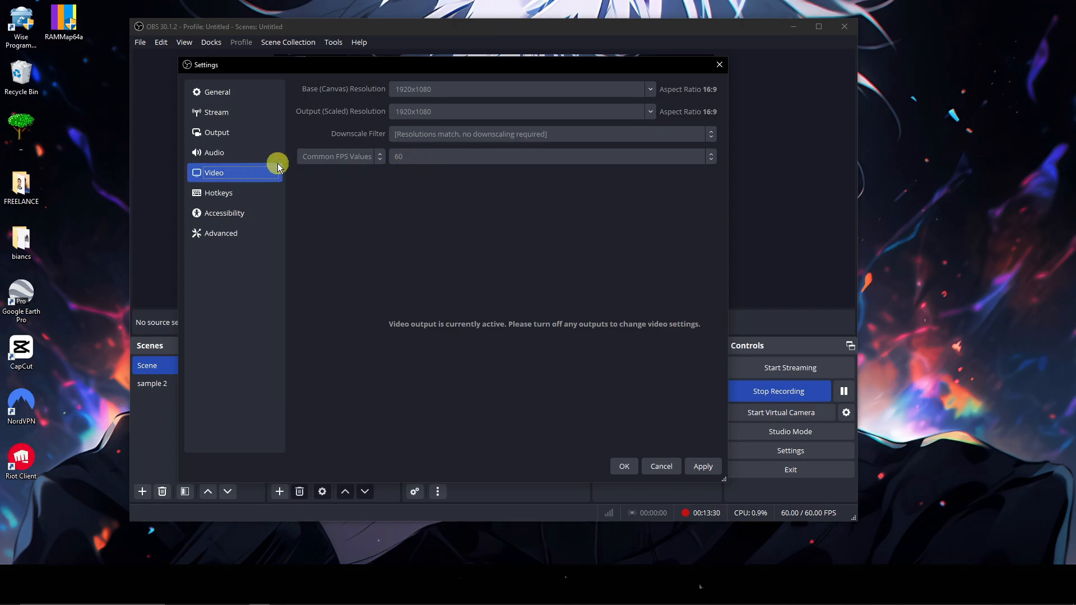
pyautogui.click(234, 192)
pyautogui.scroll(-5, 593, 228)
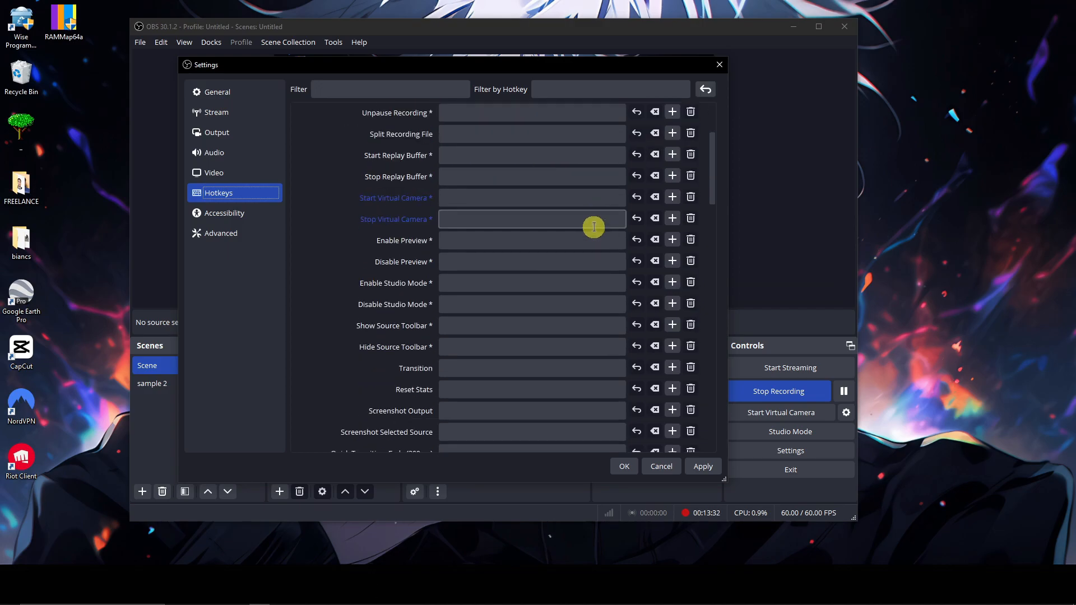
pyautogui.scroll(-15, 599, 226)
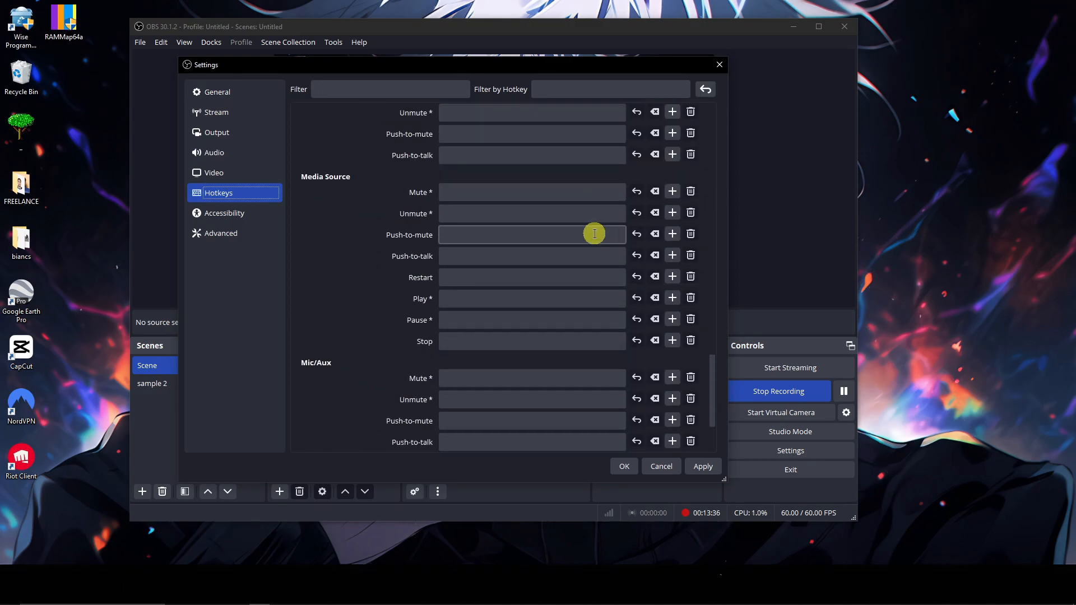
pyautogui.moveTo(712, 361); pyautogui.dragTo(708, 119)
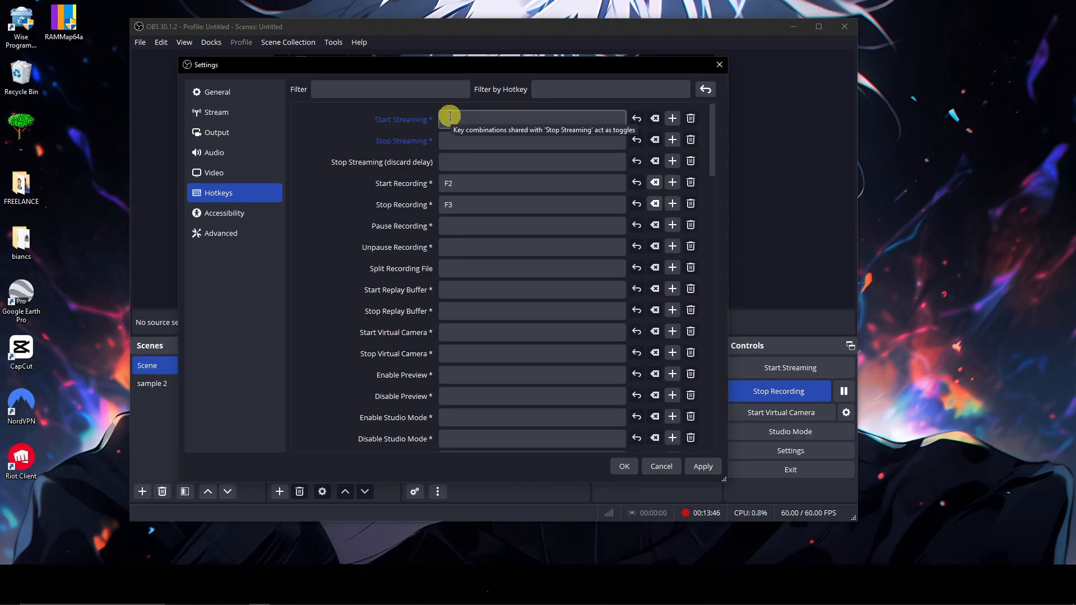
# Look through the hotkey list down to the Scene entries and review the color options in the Accessibility settings
pyautogui.scroll(-5, 519, 215)
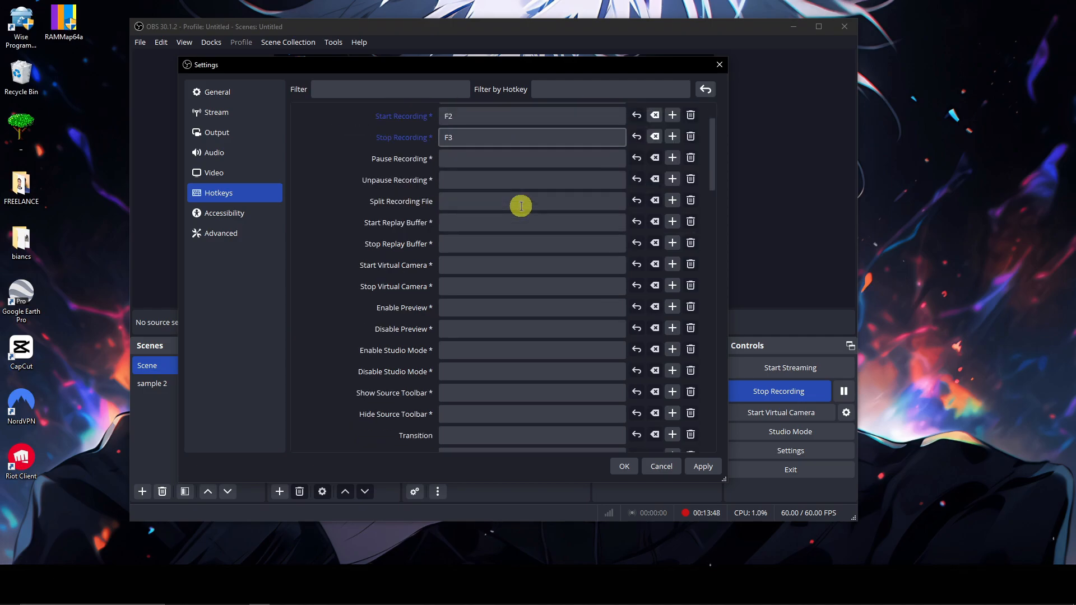
pyautogui.scroll(-3, 519, 215)
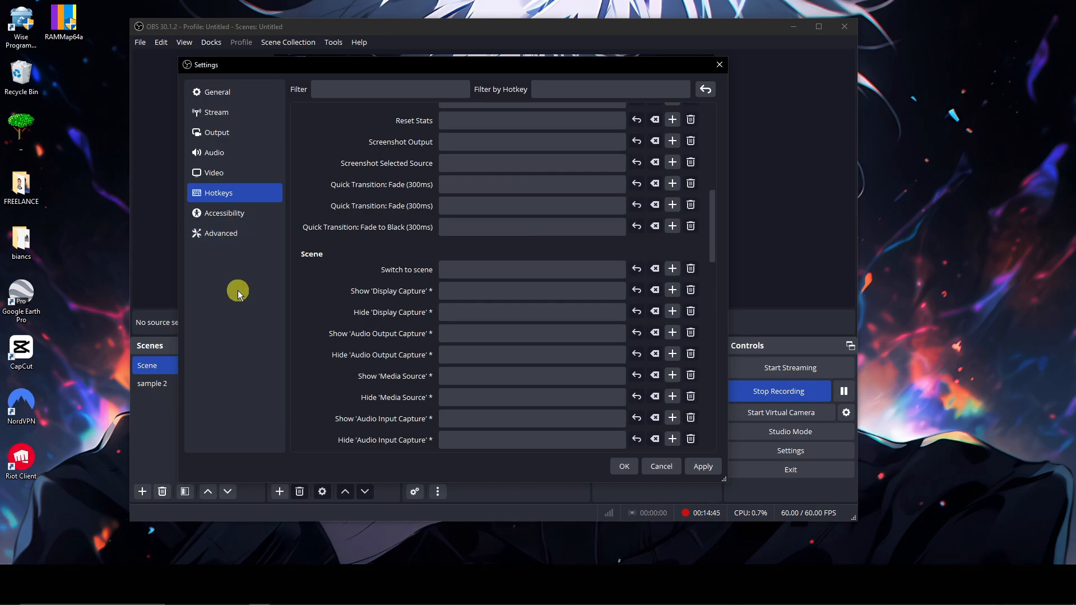
pyautogui.click(239, 213)
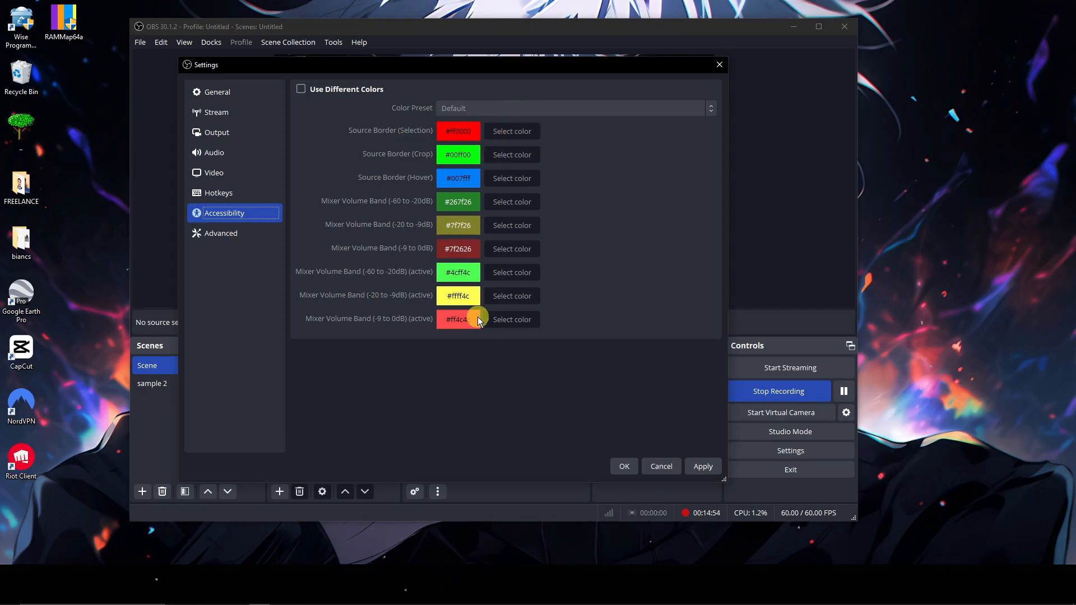
# Examine the Process Priority choices in the Advanced settings without changing the selection
pyautogui.click(213, 233)
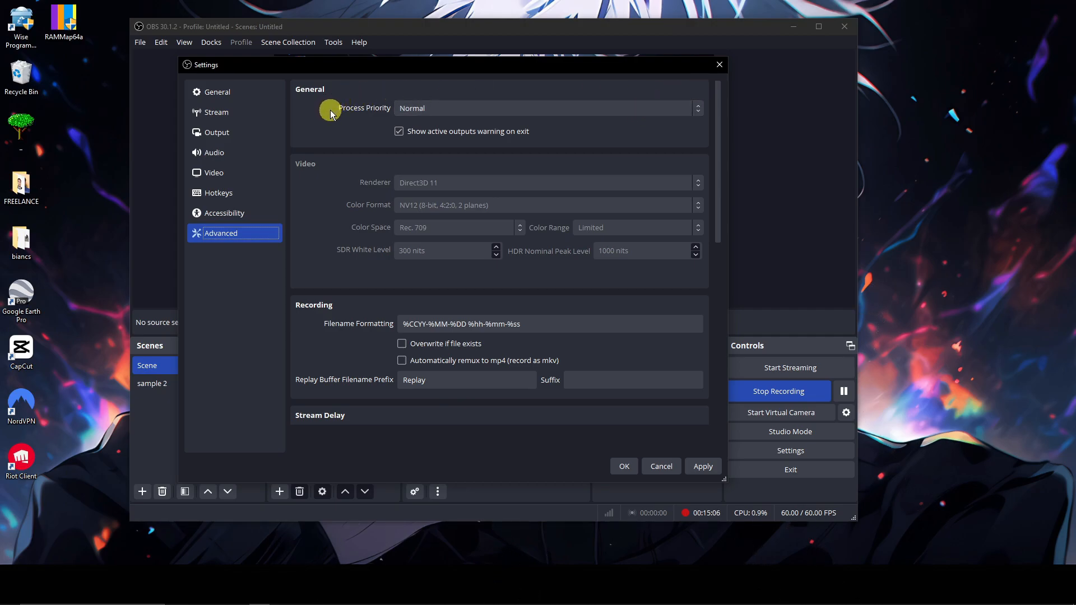
pyautogui.click(688, 106)
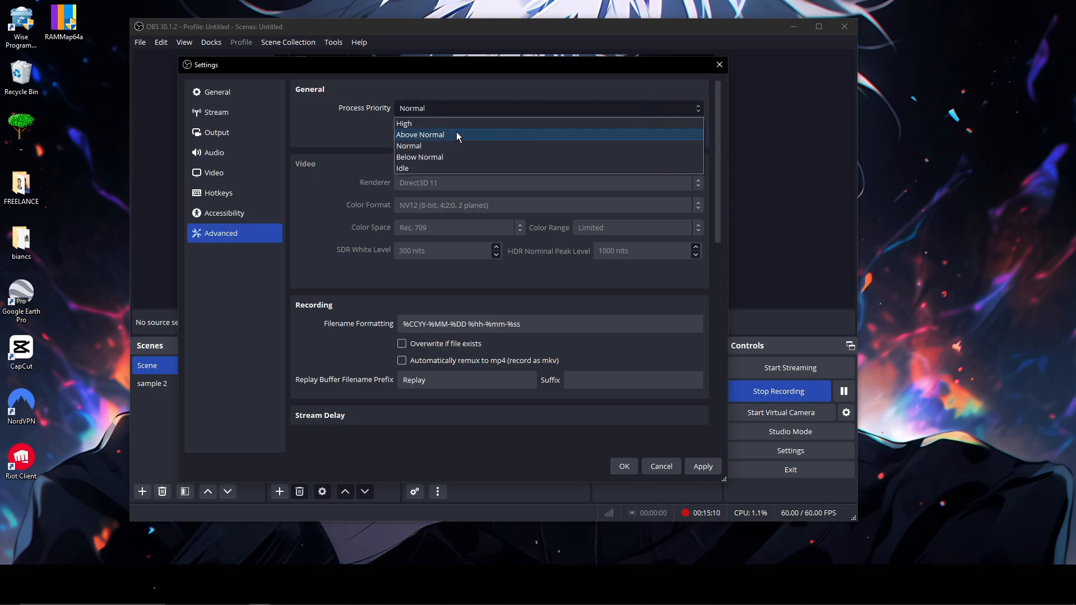
pyautogui.click(331, 125)
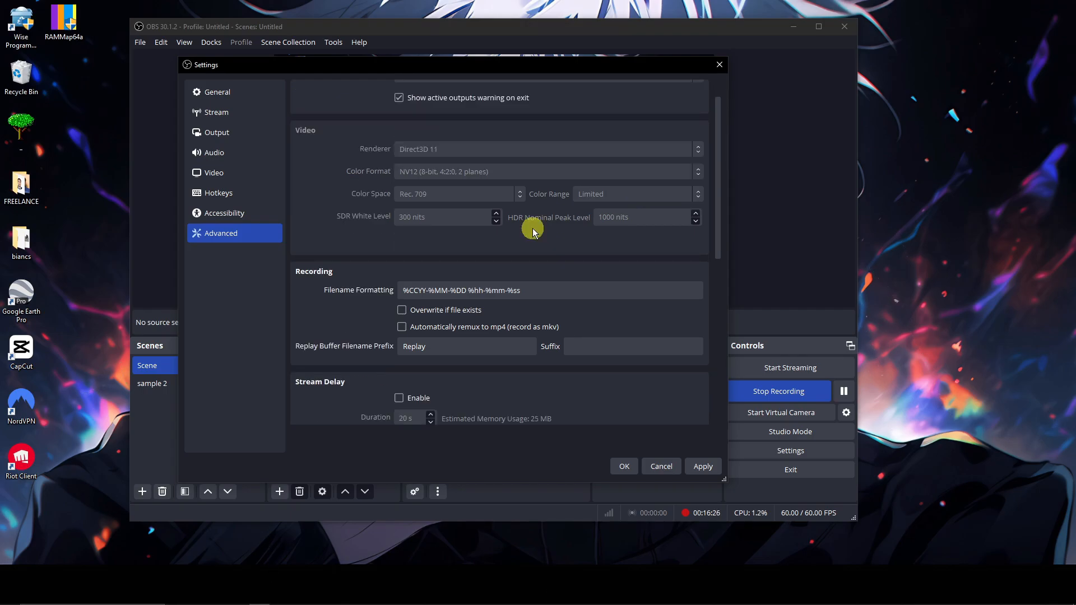
# Try automatic remuxing to mp4 (record as mkv) in the Recording section of the Advanced settings
pyautogui.scroll(-1, 532, 230)
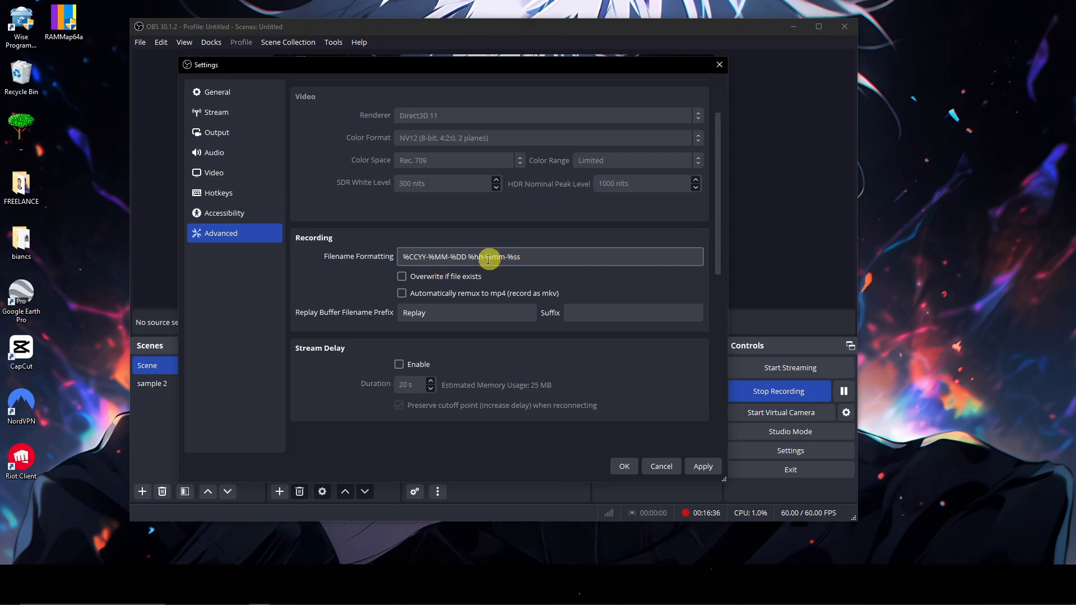
pyautogui.scroll(-1, 493, 257)
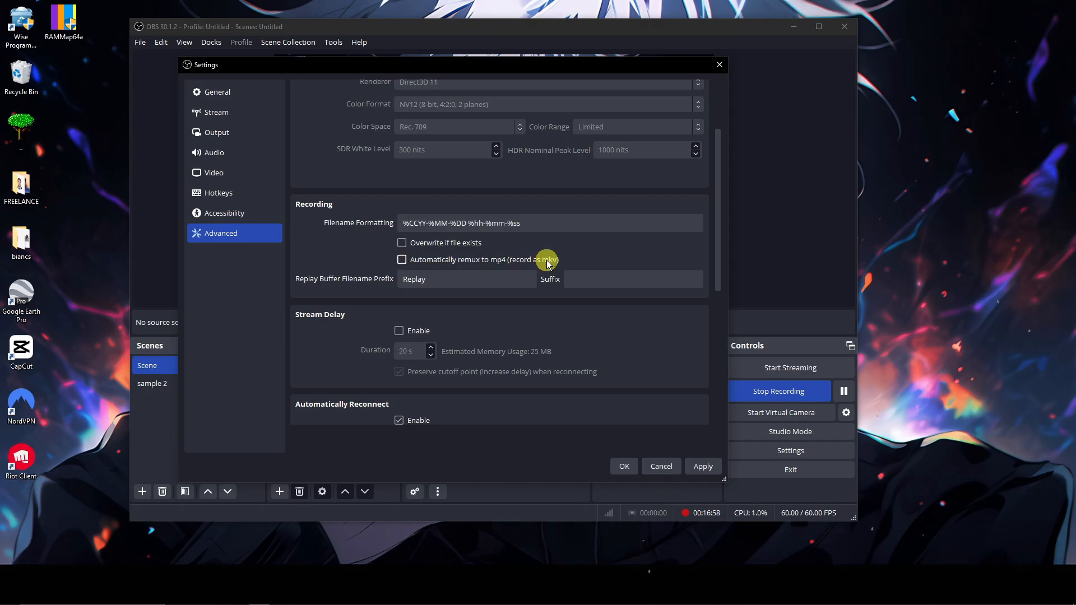
pyautogui.click(404, 259)
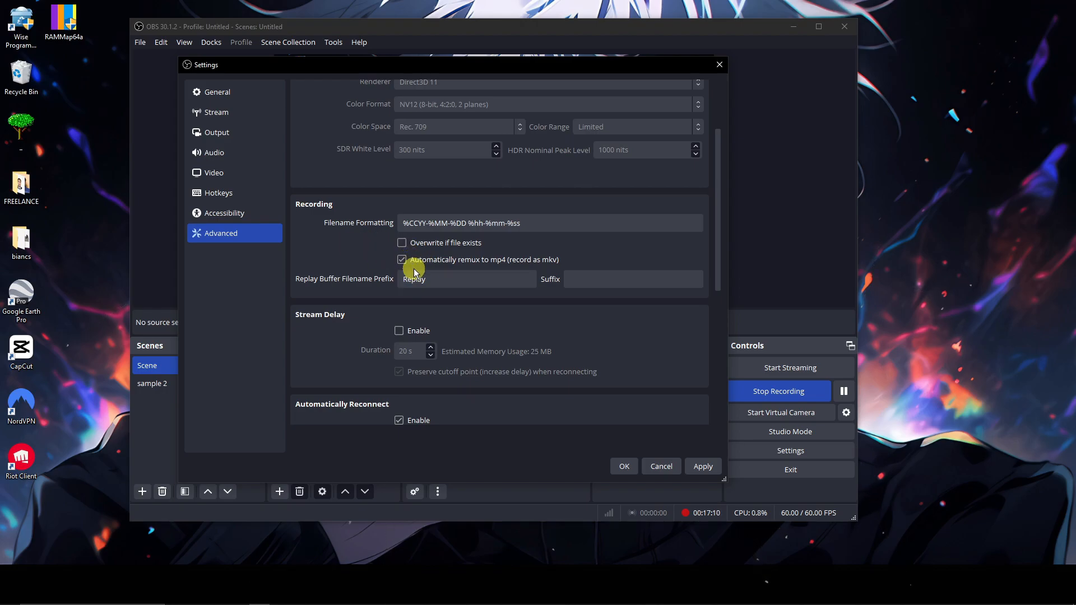
# Review the remaining Advanced settings from Stream Delay to Hotkey Focus Behavior and close the Settings dialog without saving
pyautogui.scroll(-3, 446, 239)
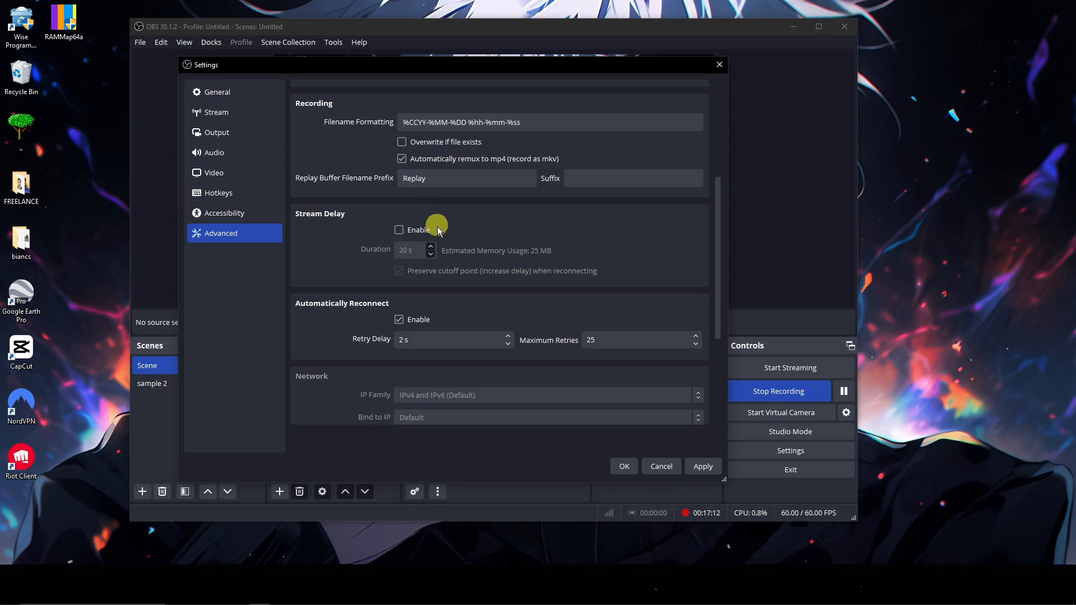
pyautogui.scroll(-3, 454, 229)
pyautogui.scroll(-2, 370, 216)
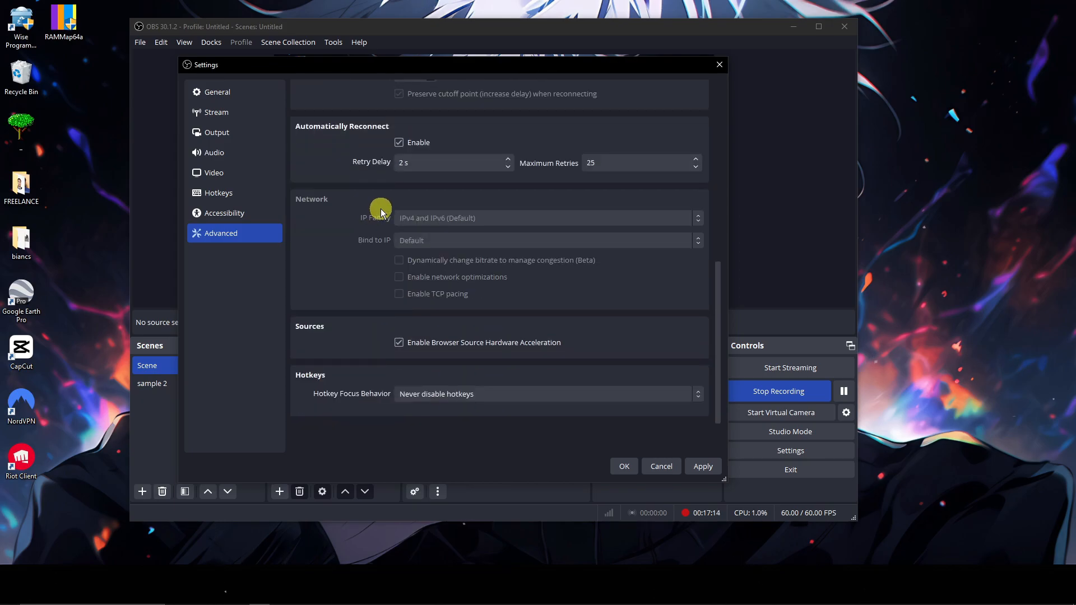
pyautogui.scroll(12, 405, 231)
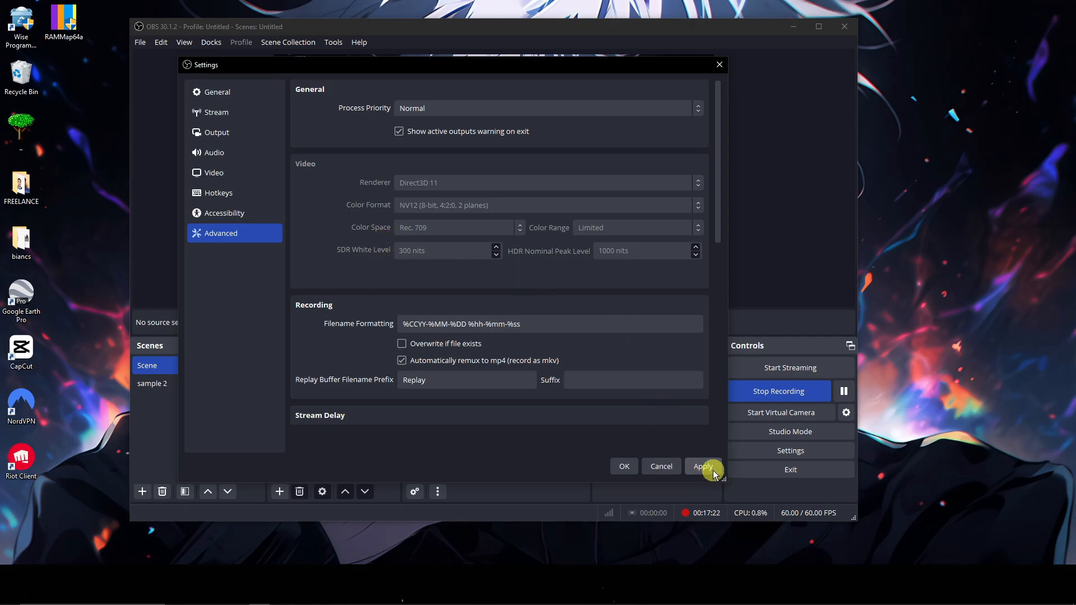
pyautogui.click(662, 467)
pyautogui.moveTo(584, 29); pyautogui.dragTo(472, 27)
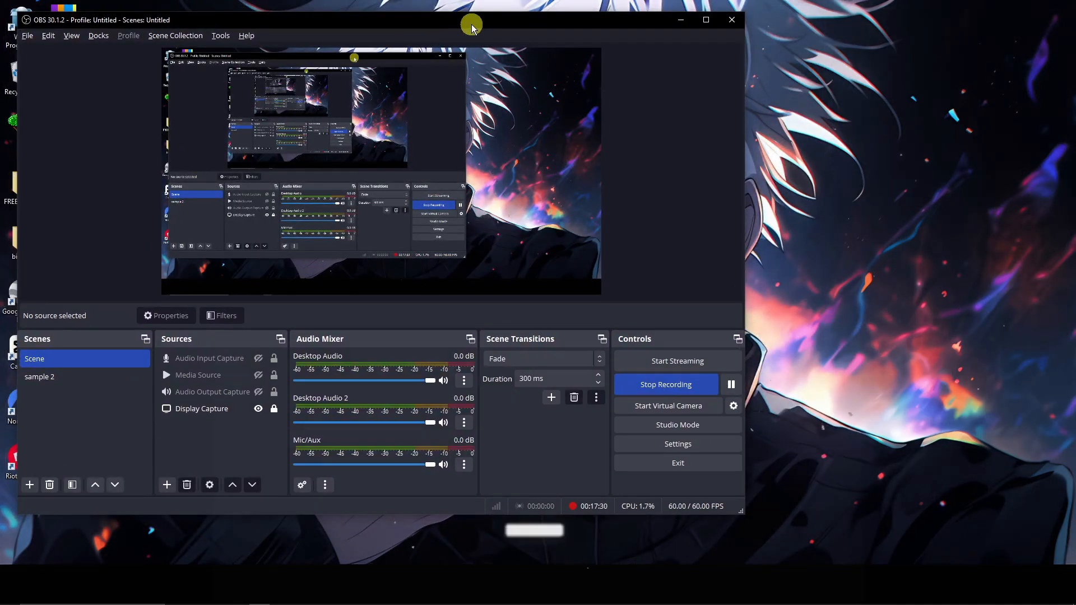
pyautogui.moveTo(509, 24); pyautogui.dragTo(654, 42)
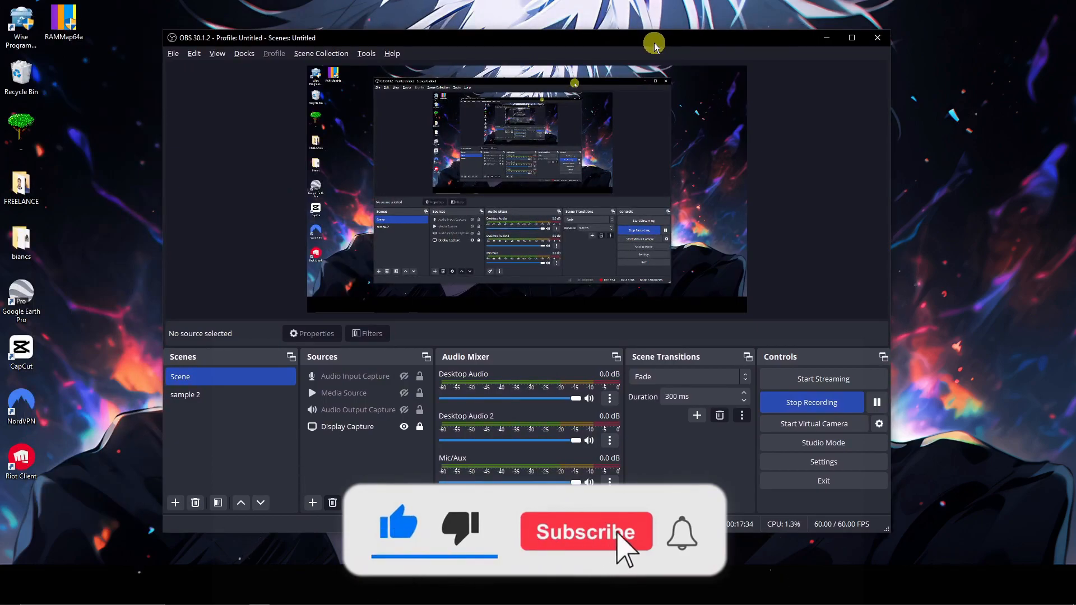